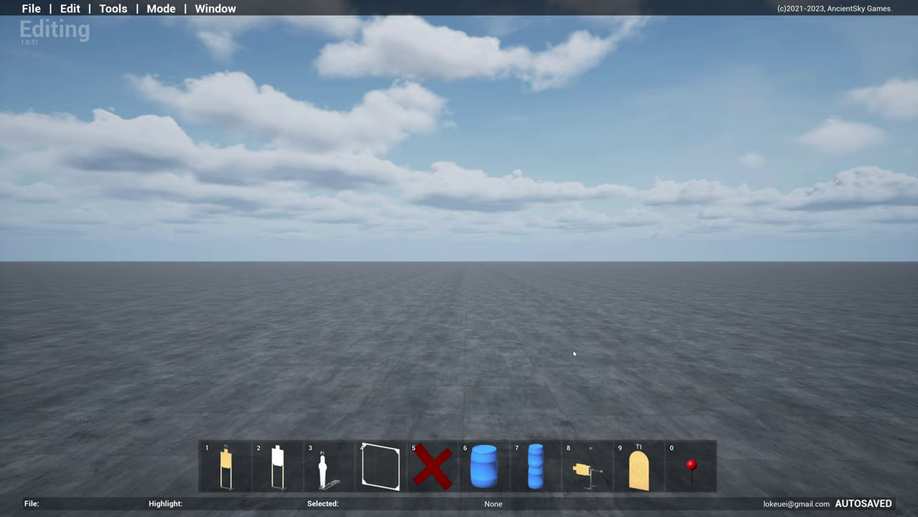
Recolor the green curtain with the red favorite color
key(Escape)
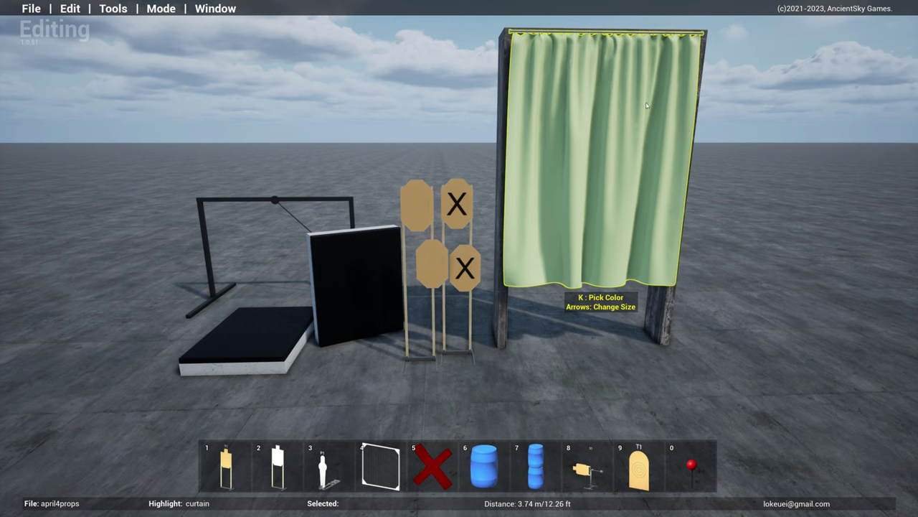
key(k)
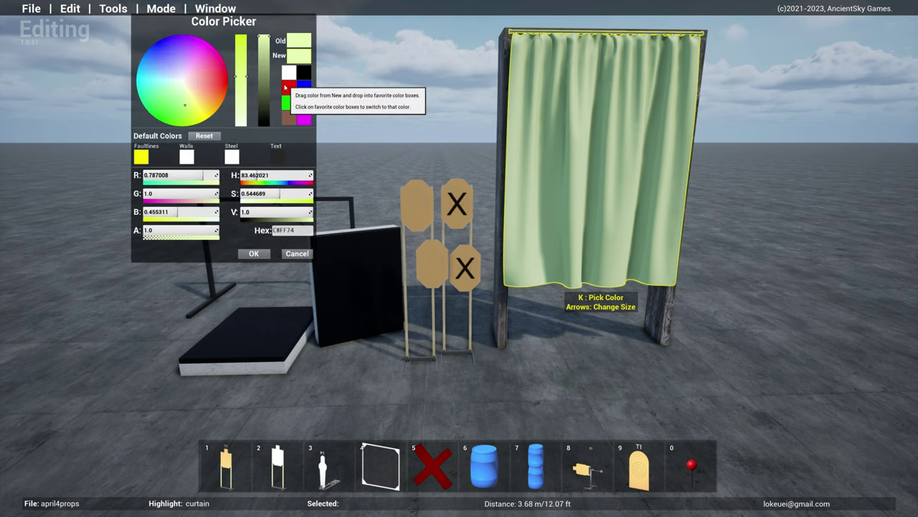
click(289, 87)
click(254, 254)
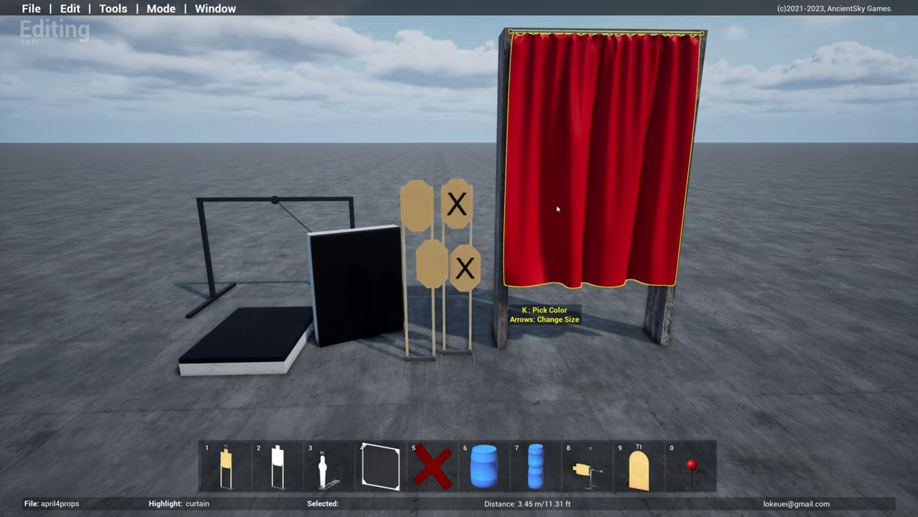
Examine the CMA mini targets, the vertical and flat bullet traps and the swinger beside the curtain
key(a)
right_drag(549, 349, 594, 386)
key(w)
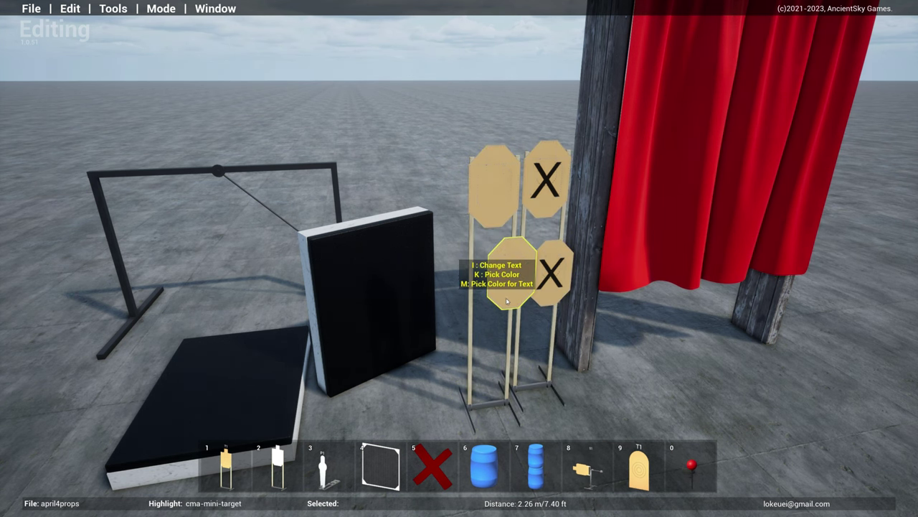
right_drag(436, 375, 386, 351)
key(a)
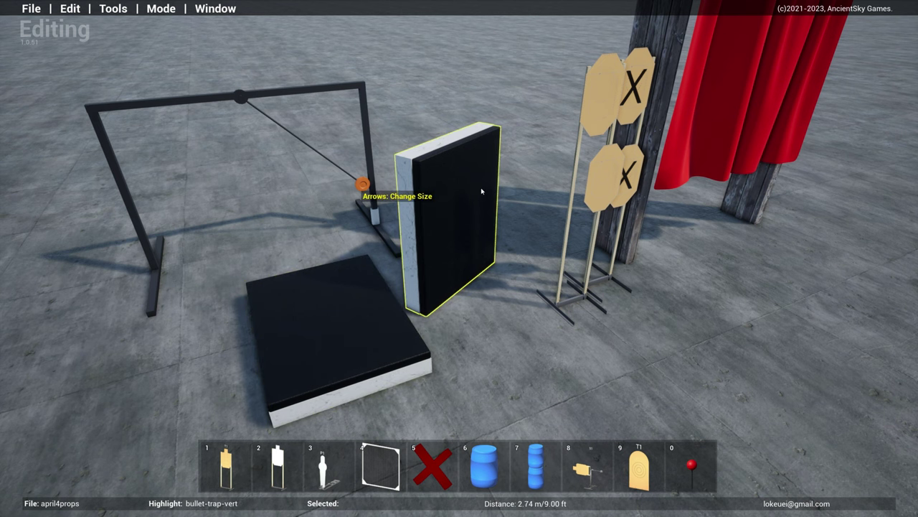
right_drag(484, 193, 495, 294)
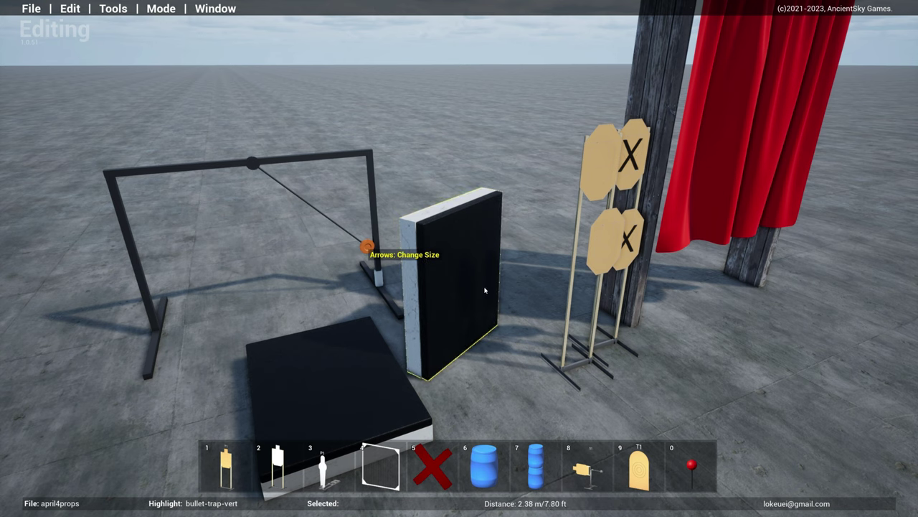
key(a)
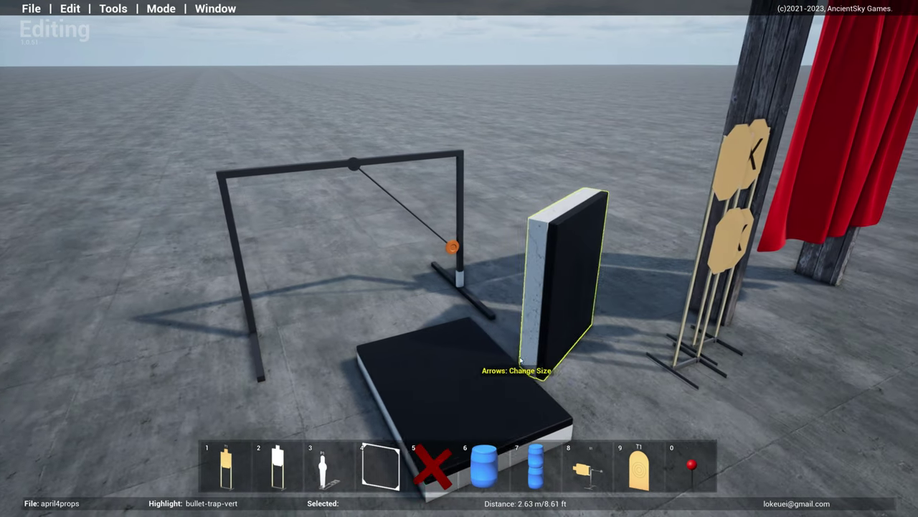
key(w)
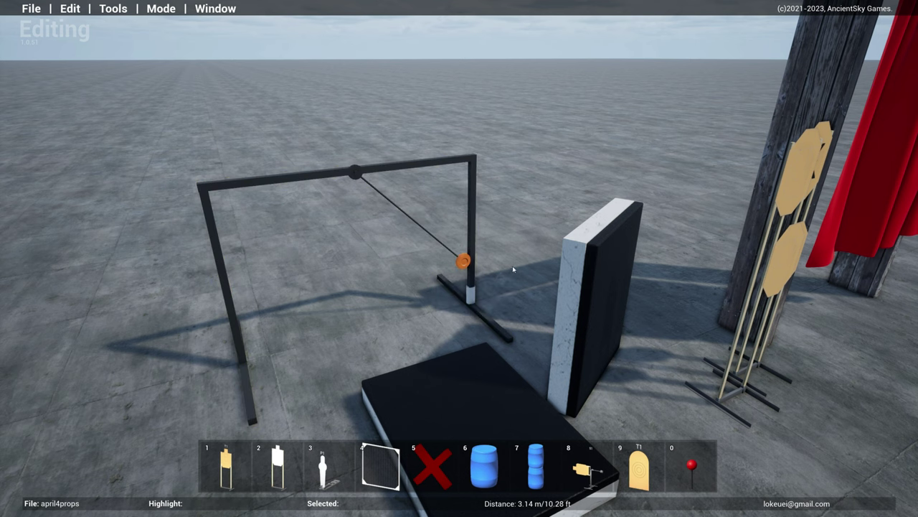
key(7)
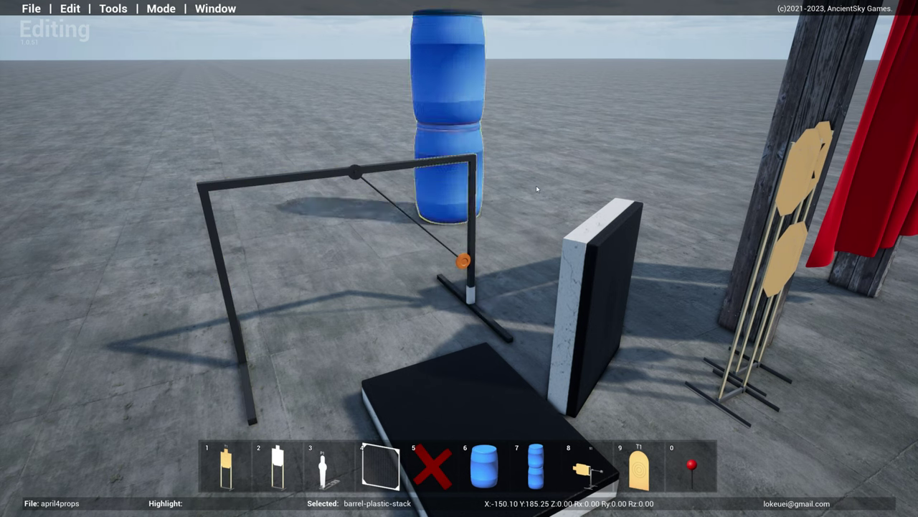
key(Delete)
key(1)
key(2)
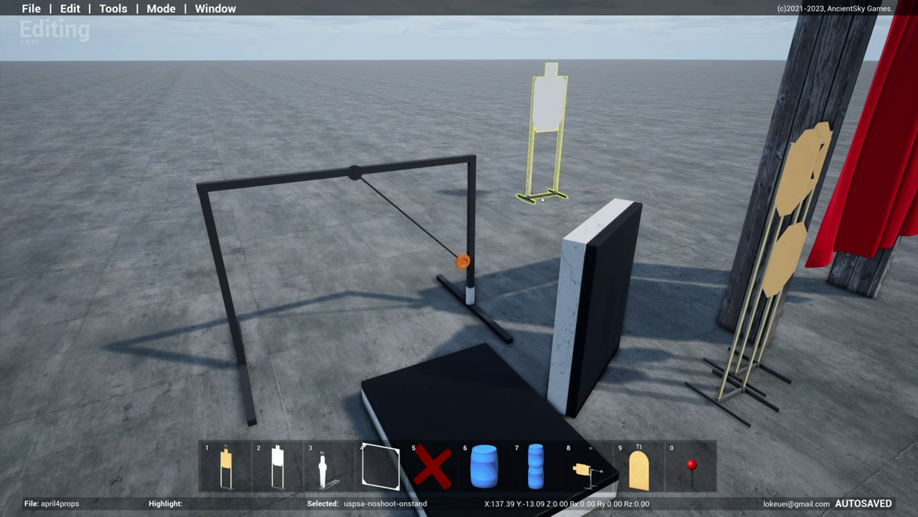
Place a USPSA popper behind the swinger and link it as the swinger's activator
key(3)
click(538, 197)
key(c)
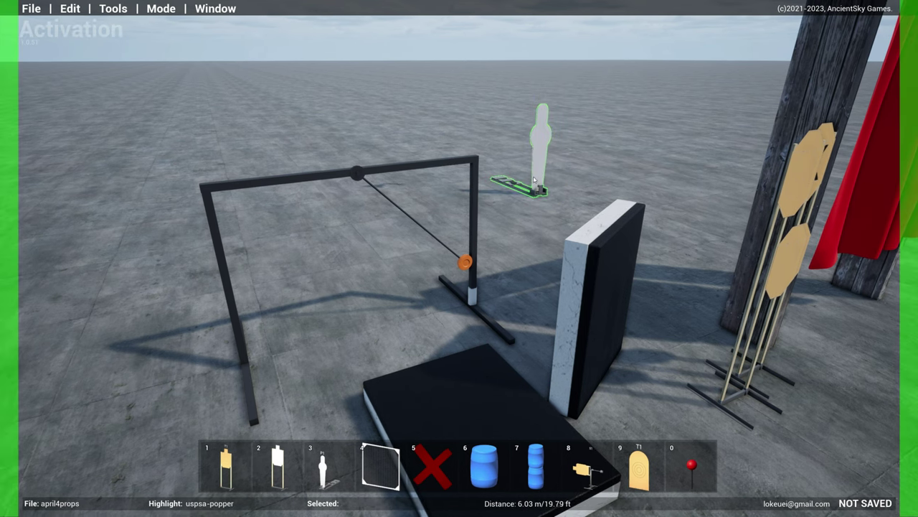
click(536, 178)
click(474, 257)
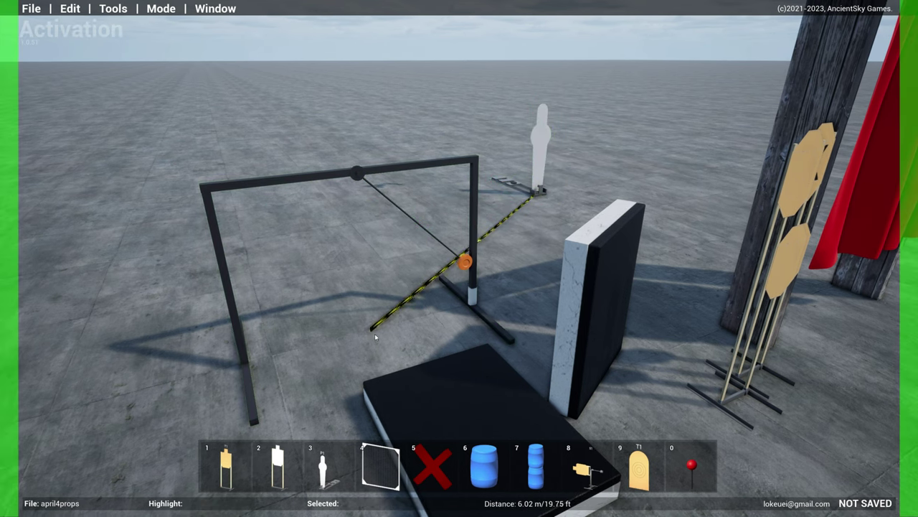
Run the simulation, shoot the popper to trigger the swinger, and return to editing
key(Tab)
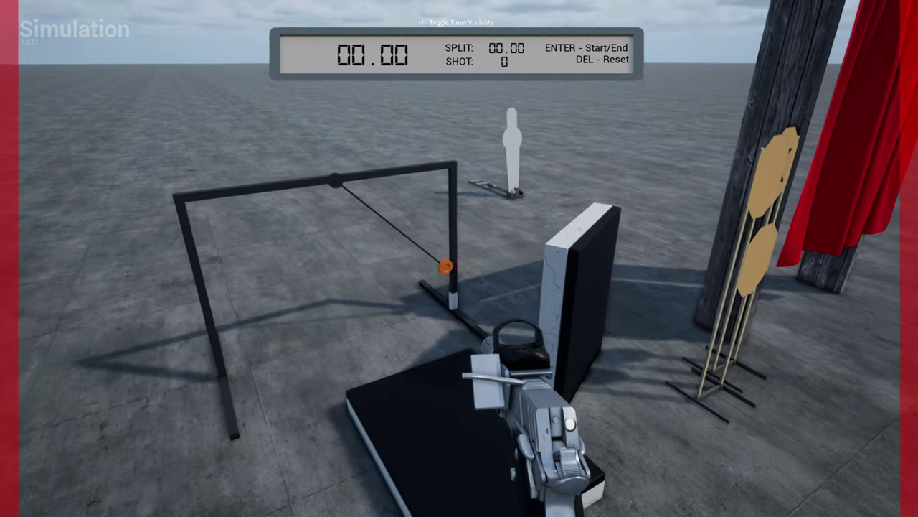
click(459, 259)
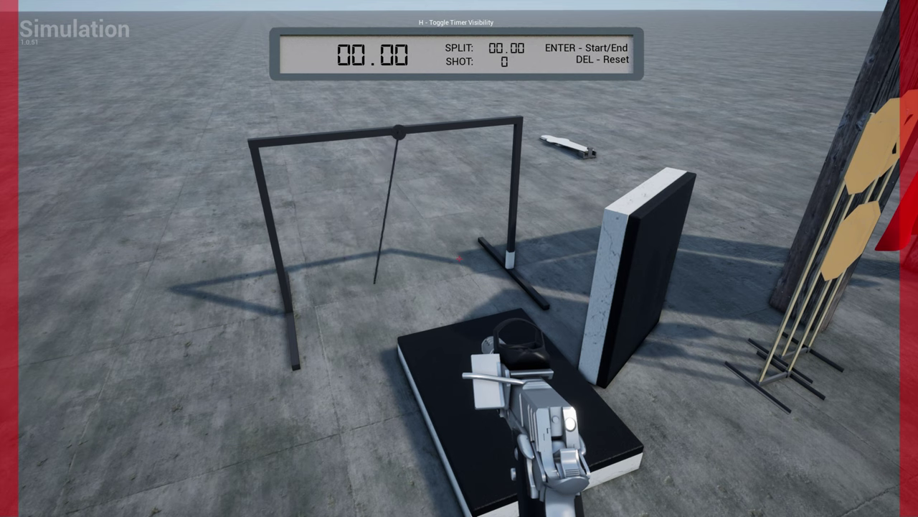
key(Tab)
right_drag(459, 258, 570, 195)
key(w)
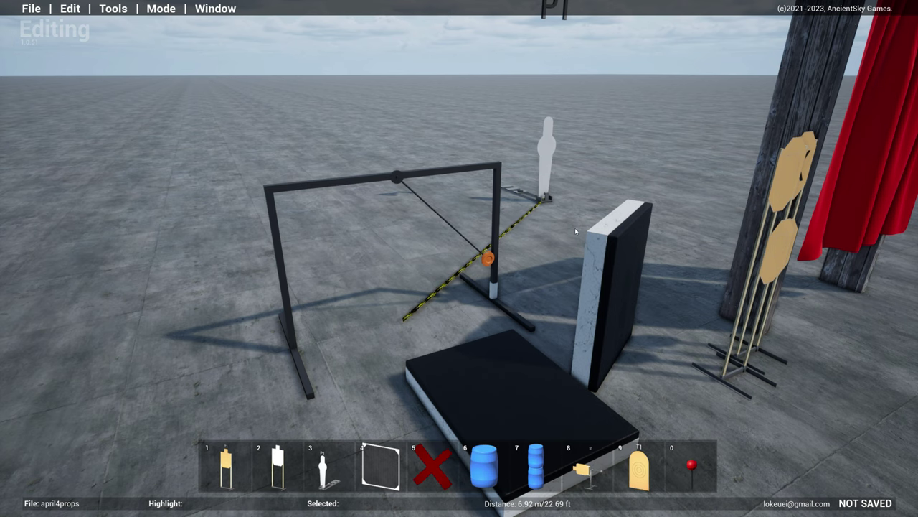
Set the paper target type to IDPA in the stage description
key(Escape)
click(411, 271)
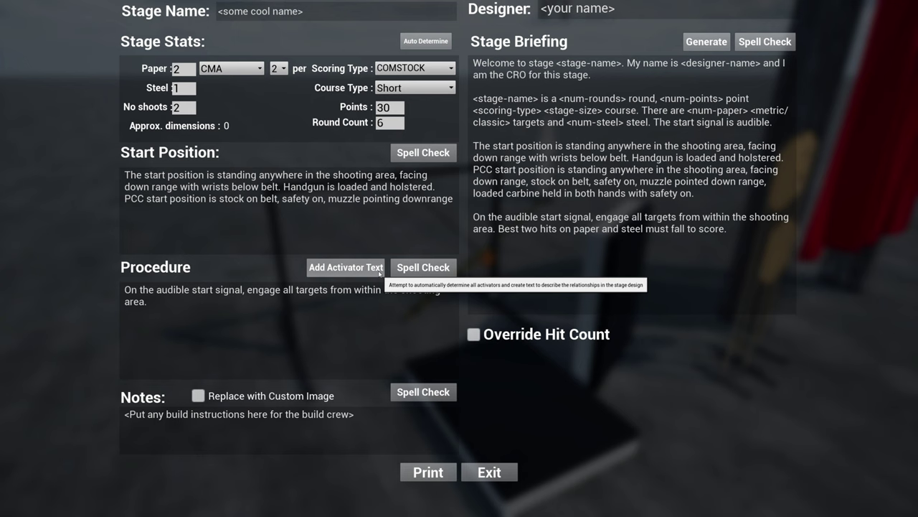
click(241, 68)
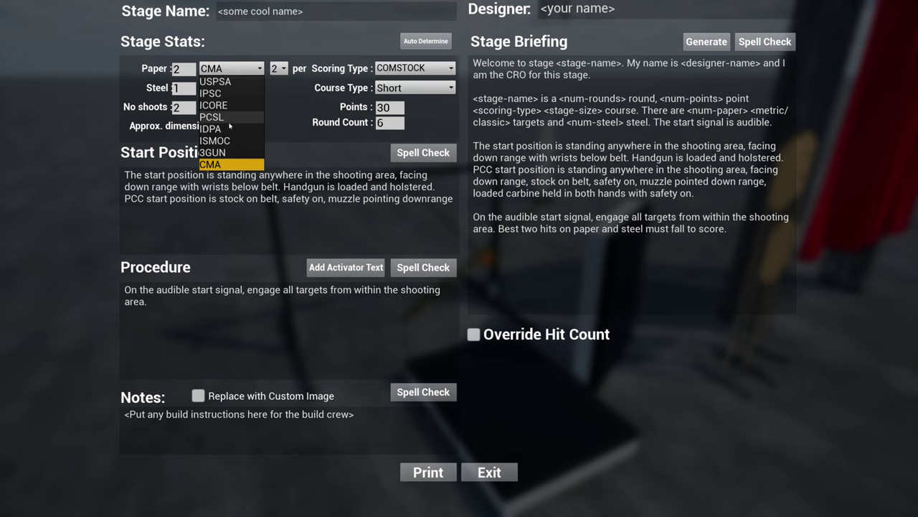
click(230, 116)
click(230, 68)
click(230, 129)
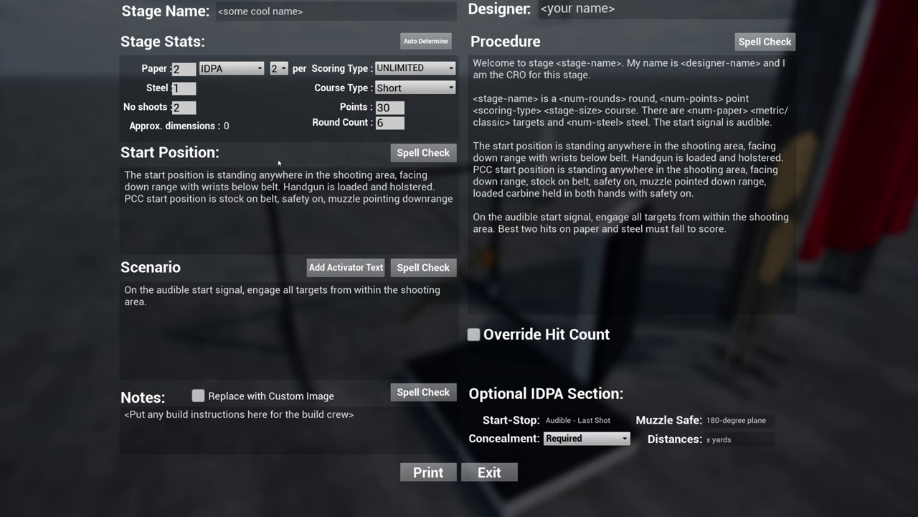
Preview the stage briefing printout in the IDPA template and close it without exporting
click(434, 473)
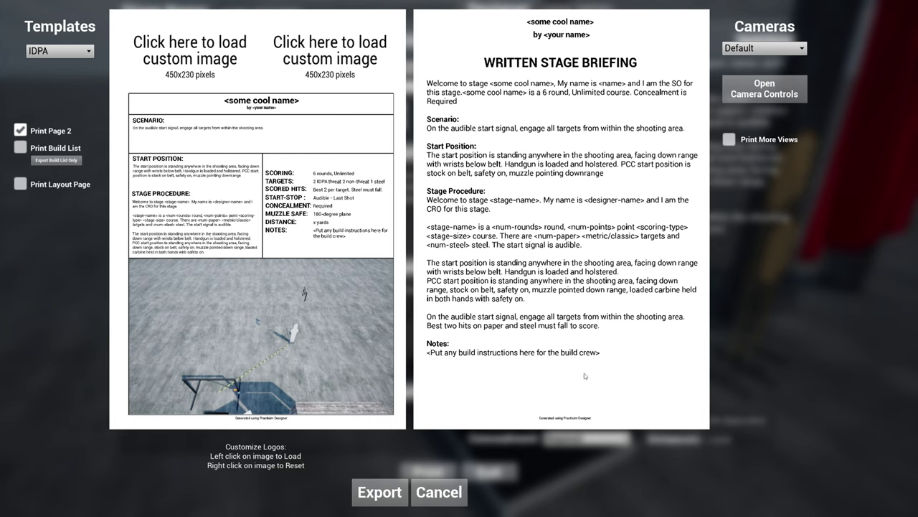
key(Escape)
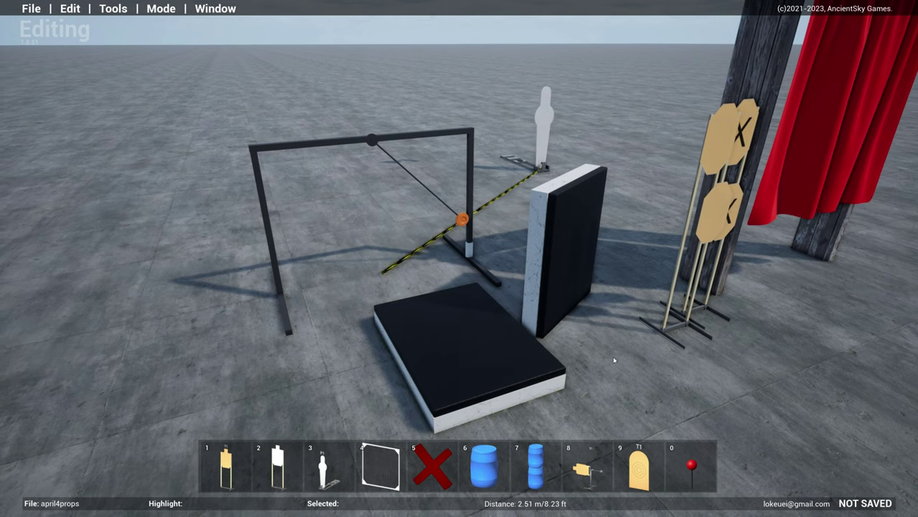
right_drag(614, 360, 616, 338)
key(s)
key(d)
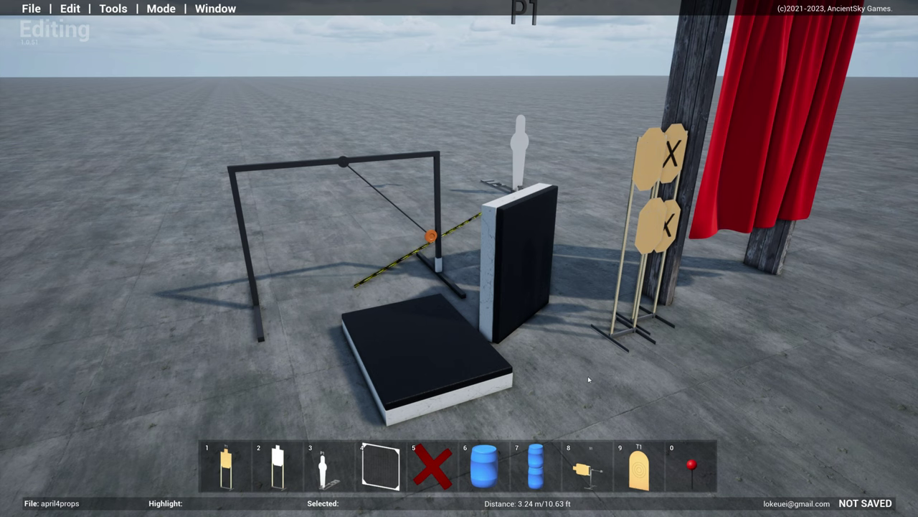
Examine the targets, mesh walls and fault lines of the propor-sc-upload stage
key(Escape)
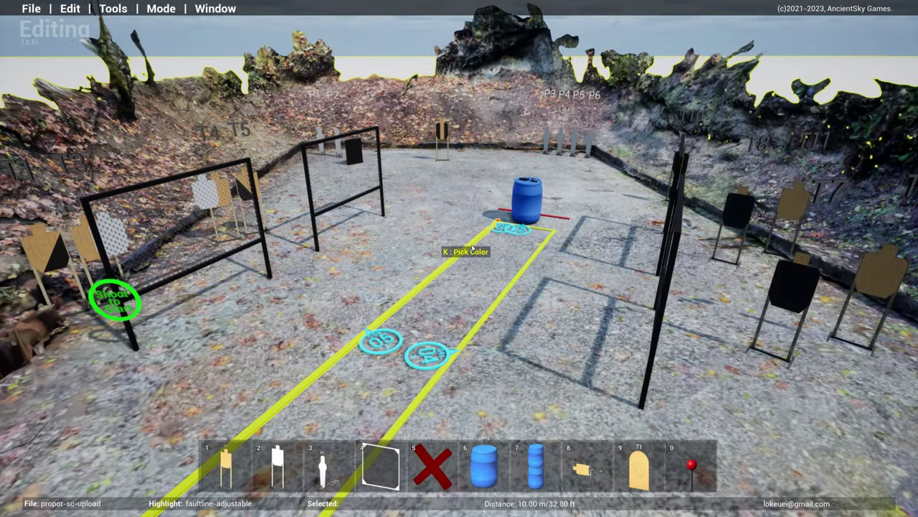
right_drag(472, 249, 460, 281)
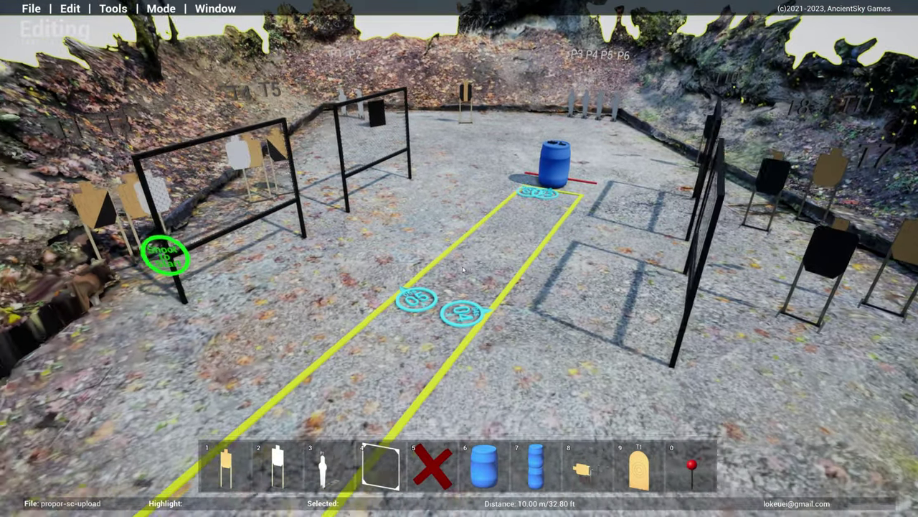
key(s)
key(w)
key(d)
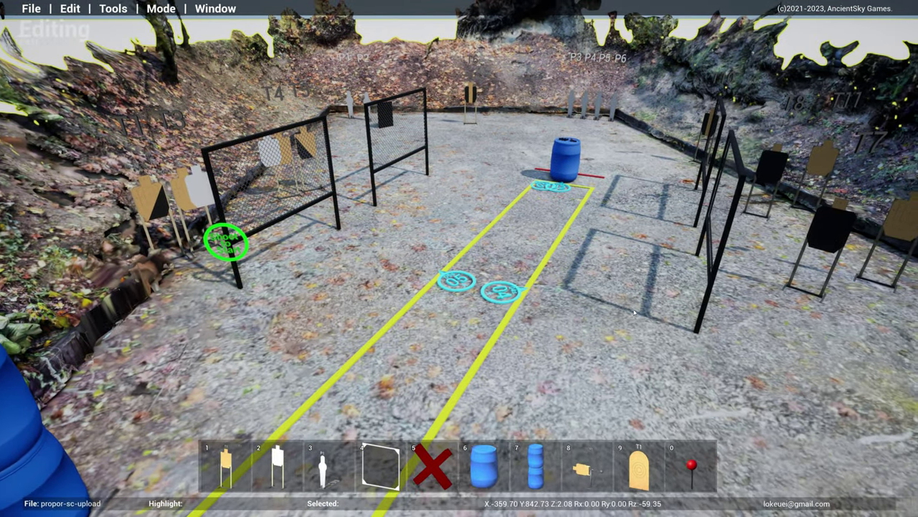
key(s)
key(d)
key(d)
key(w)
right_drag(624, 314, 606, 307)
key(a)
key(w)
key(d)
key(s)
key(w)
Convert all the stage's targets to the IDPA type
key(c)
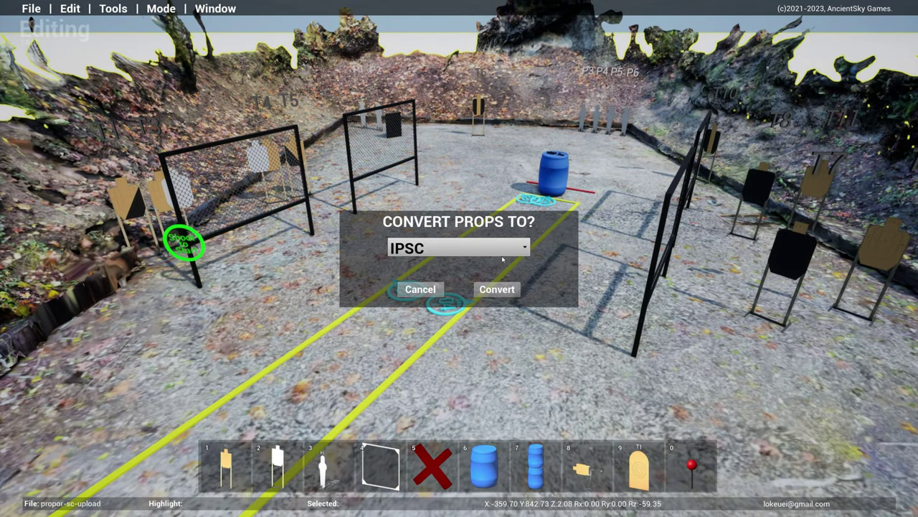
click(452, 248)
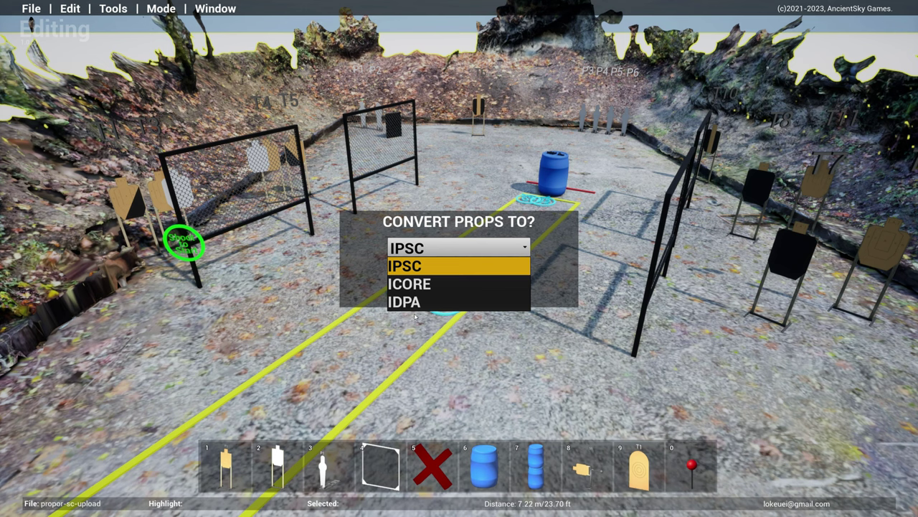
click(422, 304)
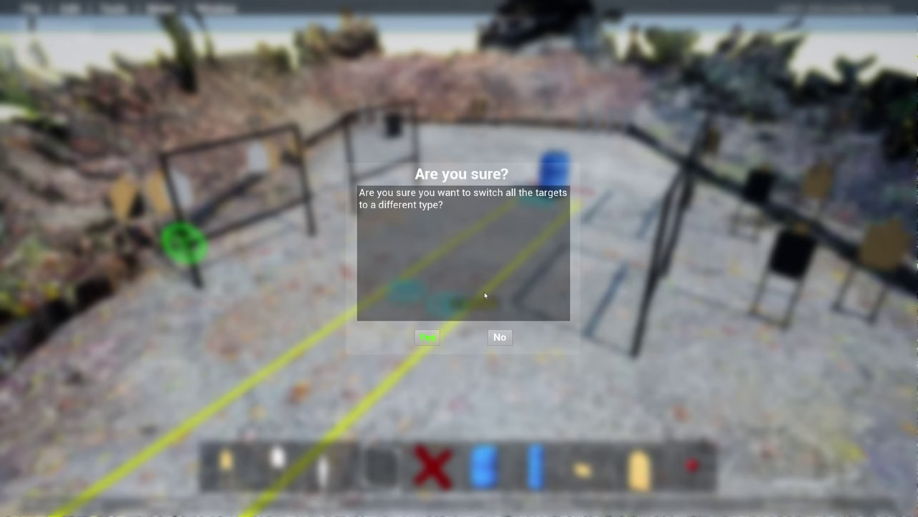
click(497, 289)
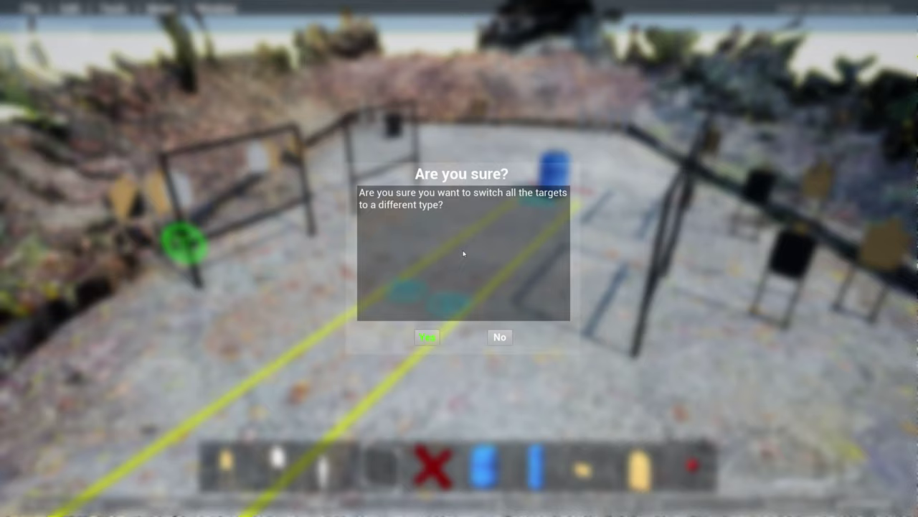
click(426, 338)
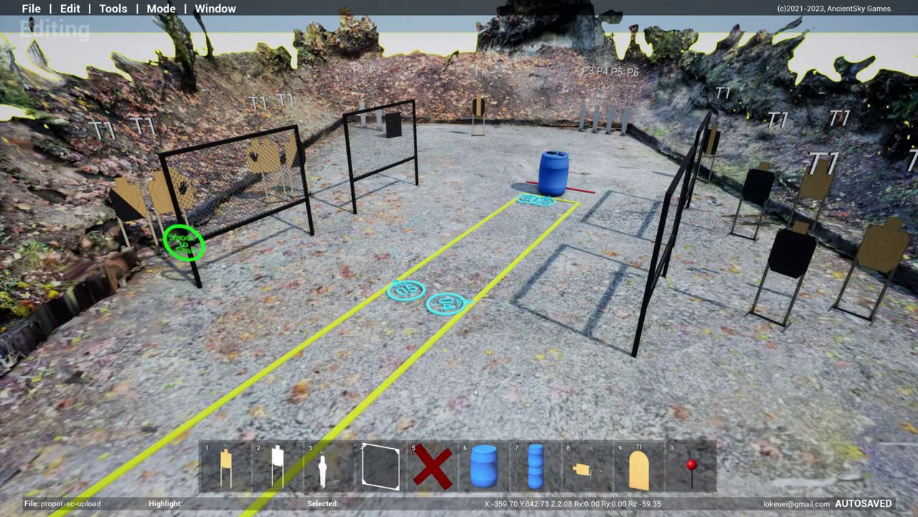
Convert all the stage's IDPA targets to the ICORE type and check the targets behind the mesh walls
right_drag(475, 391, 482, 269)
key(w)
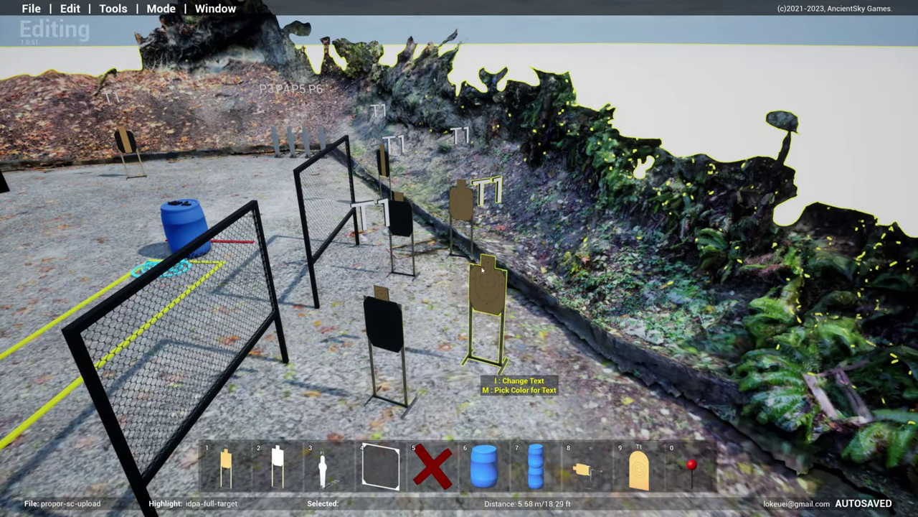
right_drag(396, 337, 345, 335)
key(a)
key(s)
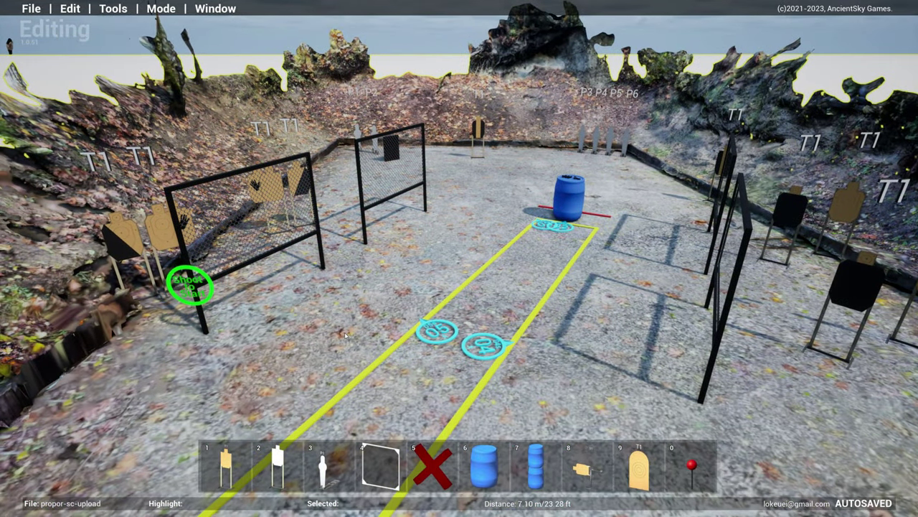
key(ctrl+shift+c)
click(436, 248)
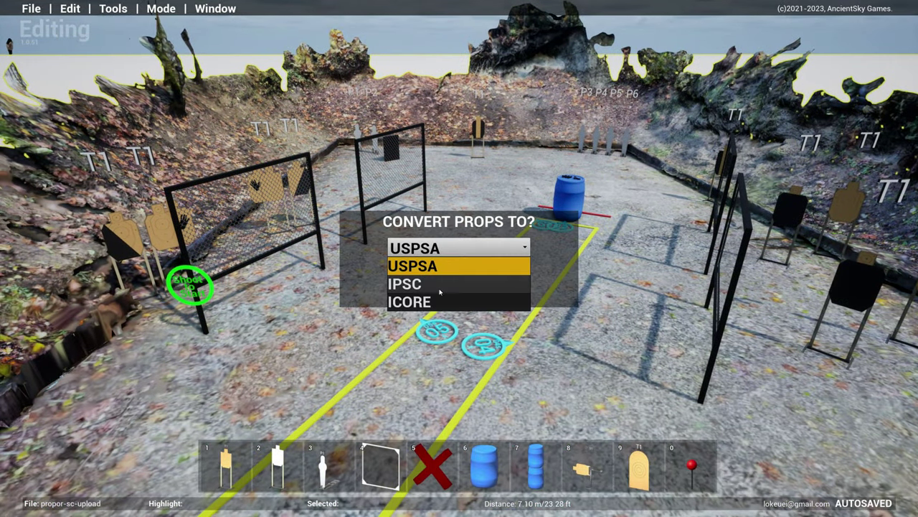
click(438, 285)
click(502, 289)
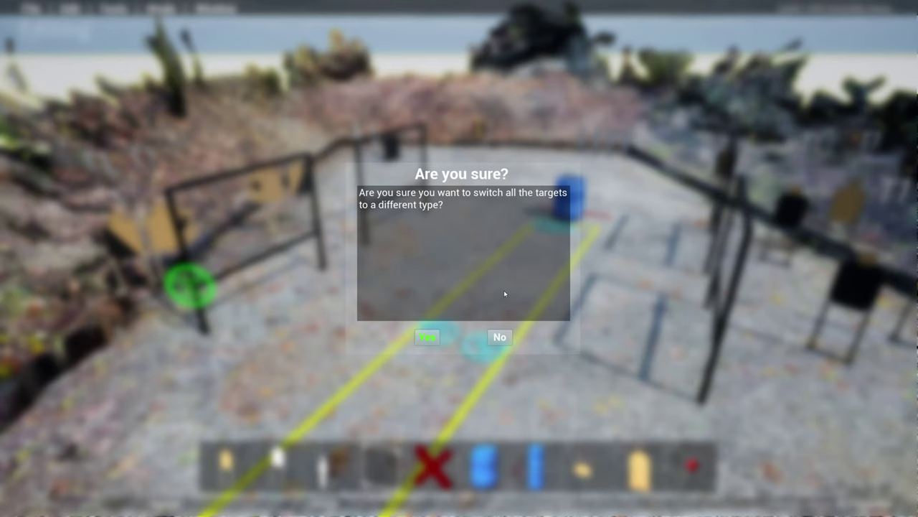
click(436, 336)
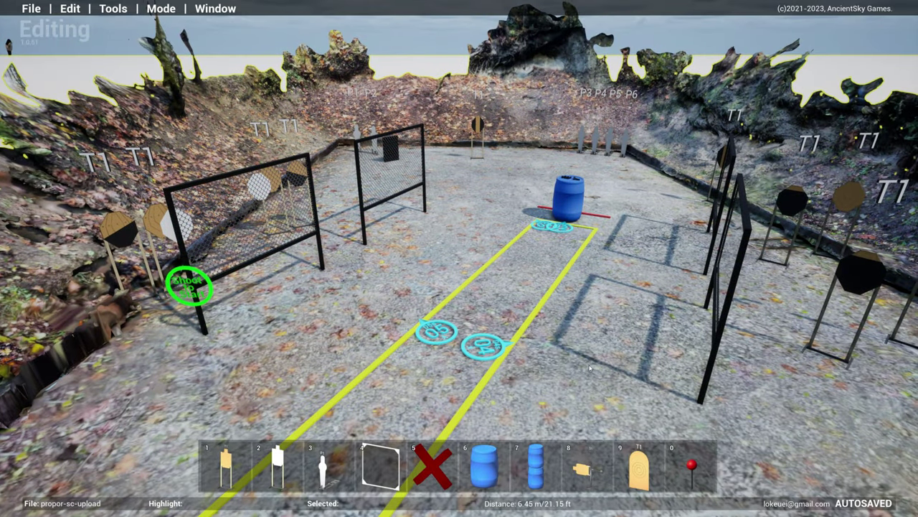
right_drag(576, 364, 670, 374)
key(d)
key(w)
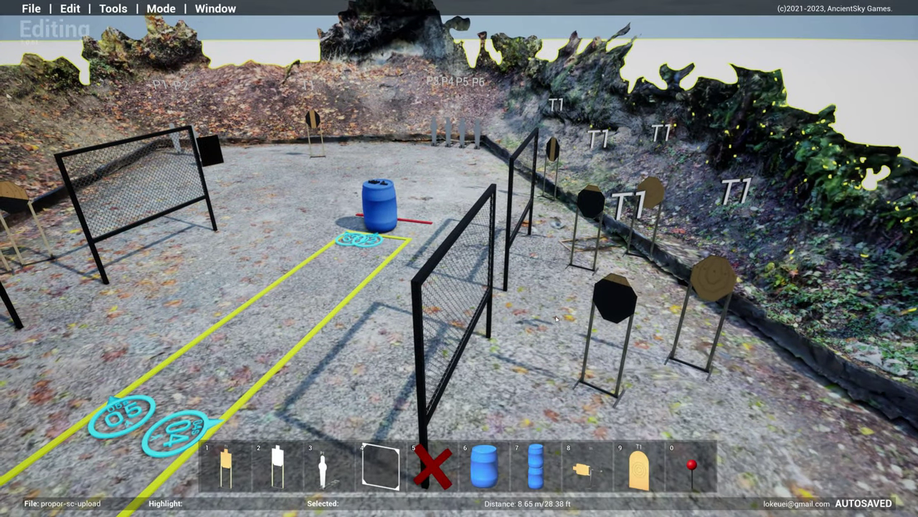
Convert all the stage's targets to ICORE, accepting error objects for the unconvertible hardcover targets, and inspect the resulting props
right_drag(595, 215, 482, 292)
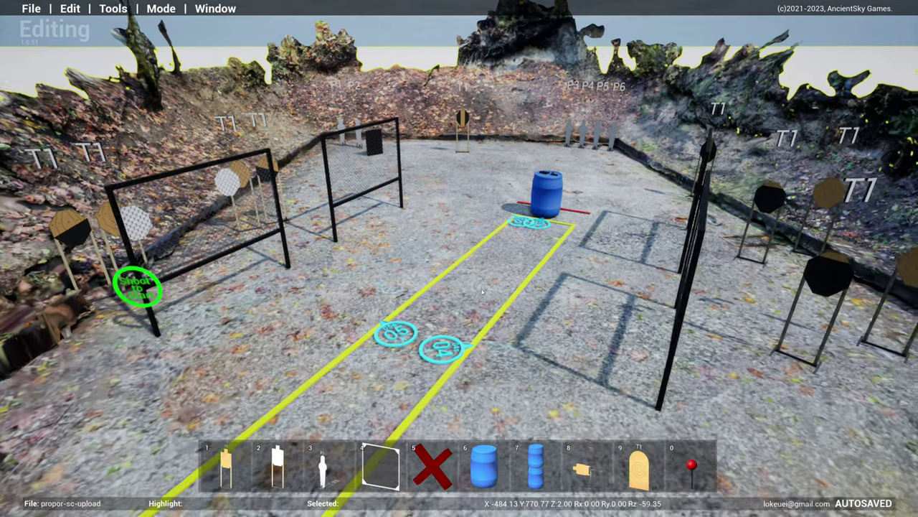
key(s)
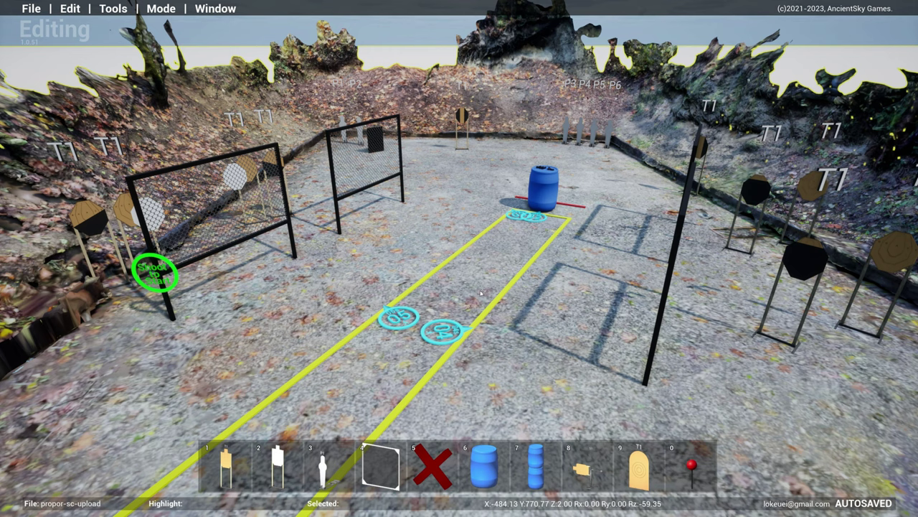
key(ctrl+shift+c)
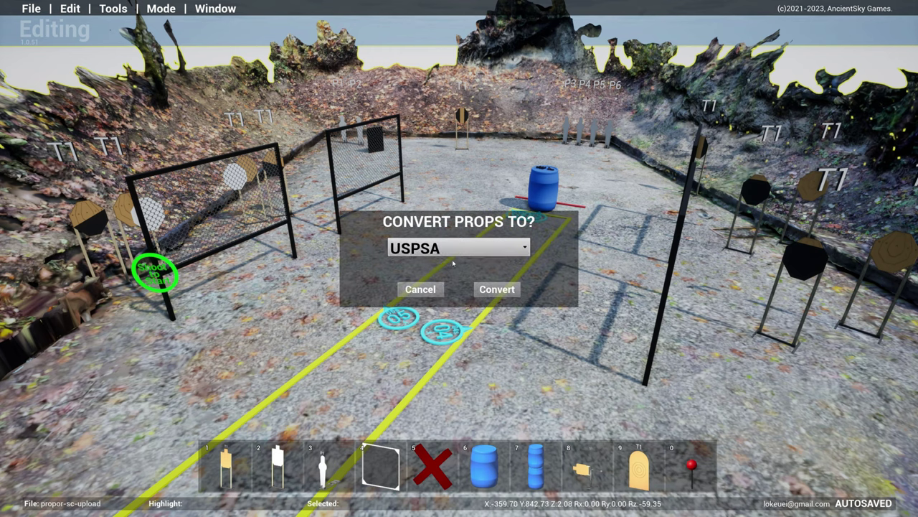
click(459, 248)
click(429, 284)
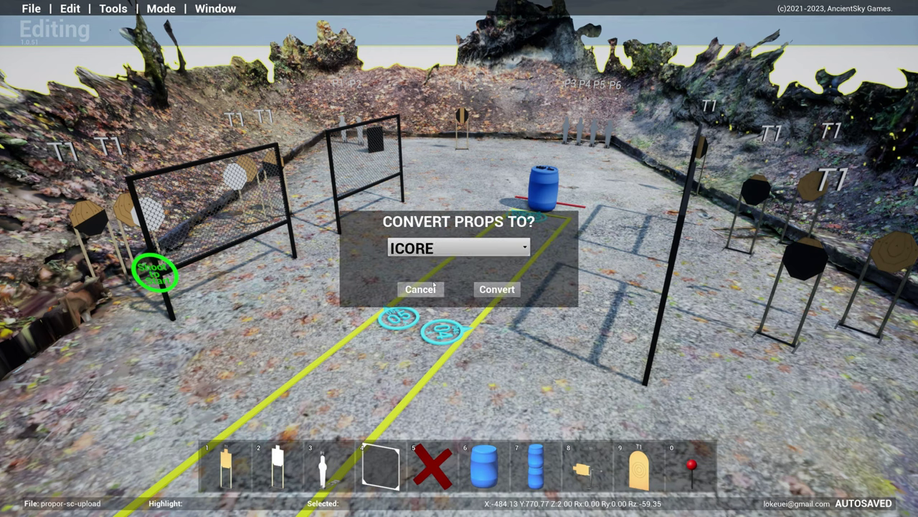
click(497, 290)
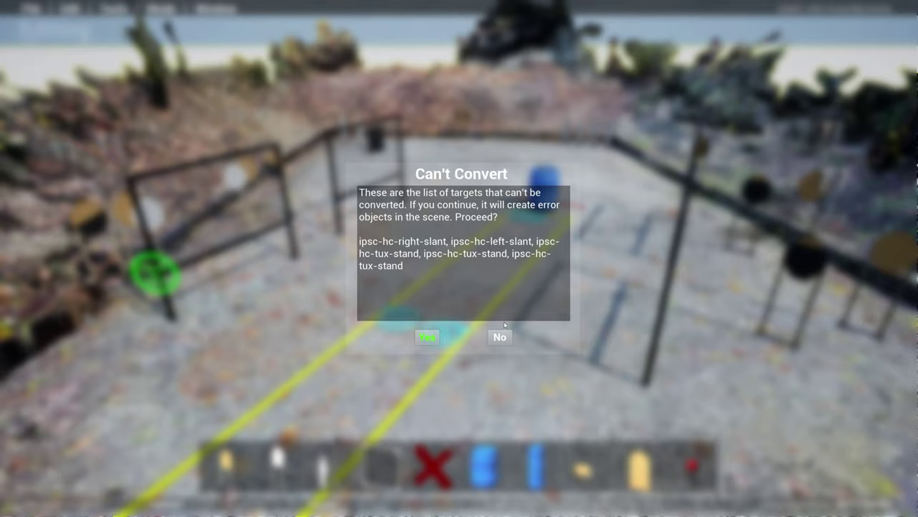
click(428, 337)
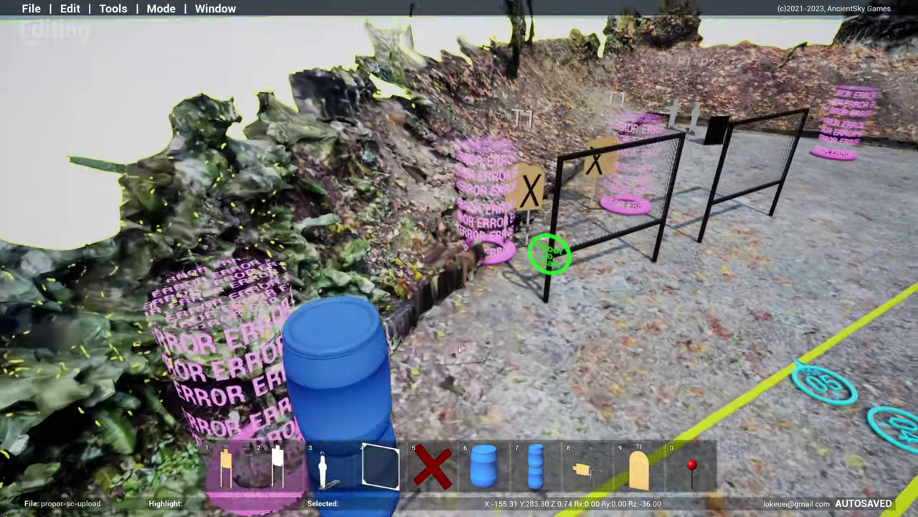
key(w)
key(s)
right_drag(459, 349, 637, 351)
key(w)
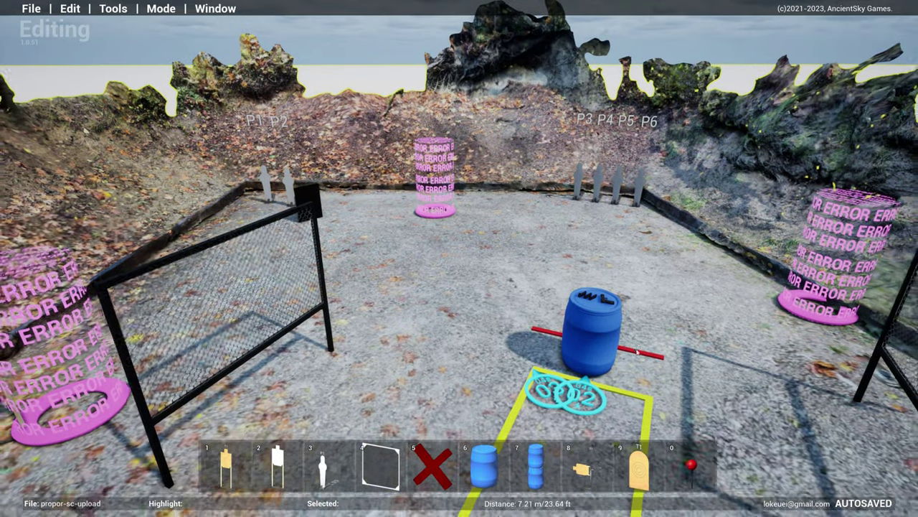
key(s)
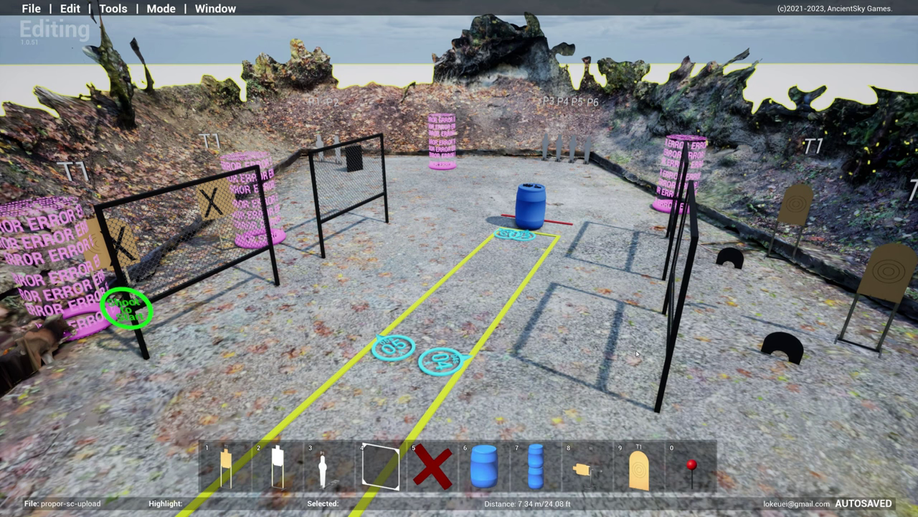
scroll(637, 350, up, 2)
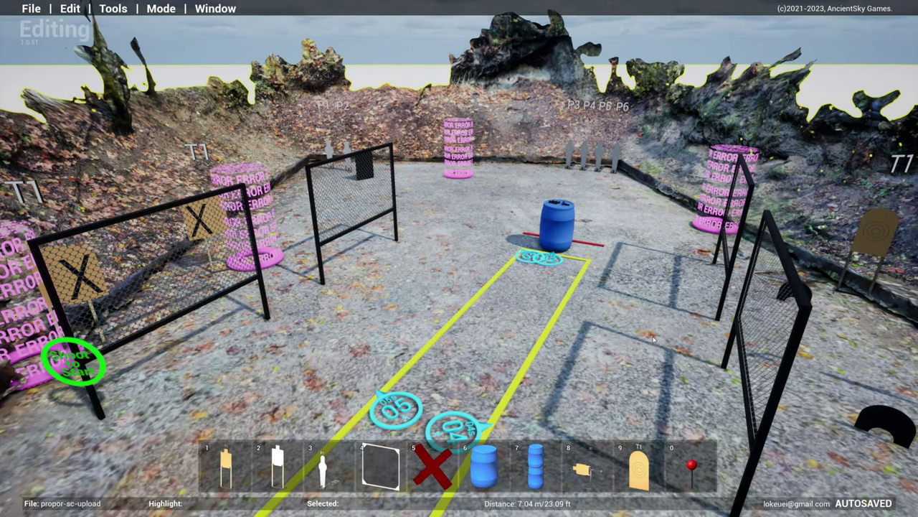
Clear the converted propor-sc-upload stage to get an empty bay
key(Escape)
click(63, 146)
right_drag(526, 286, 538, 316)
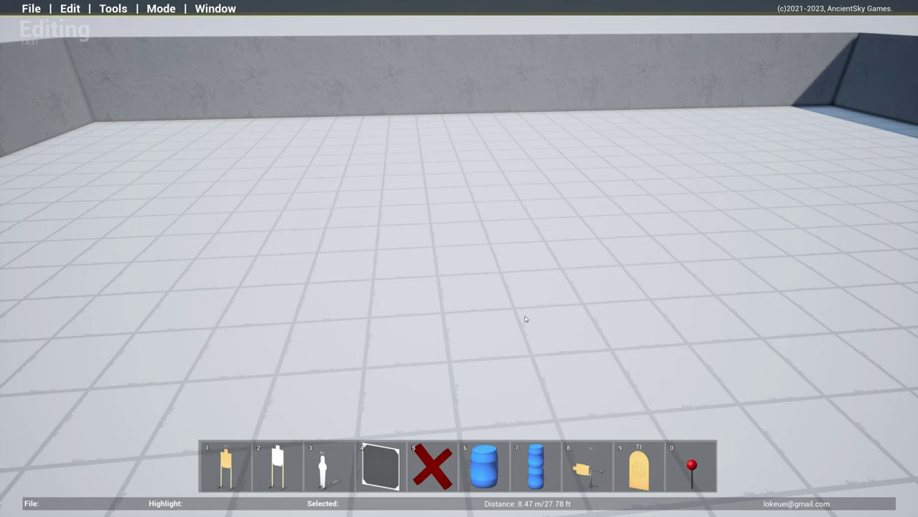
Place a USPSA full target on the floor of the empty bay and rotate it slightly
key(1)
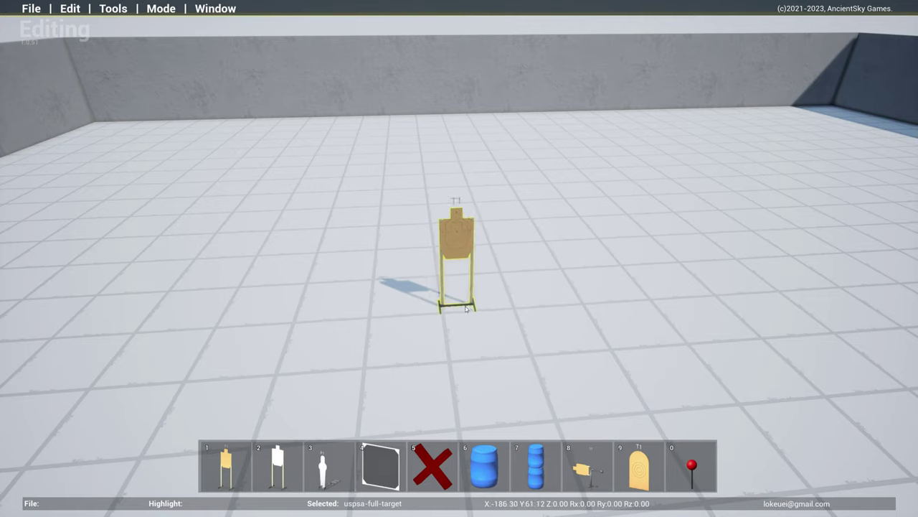
click(465, 309)
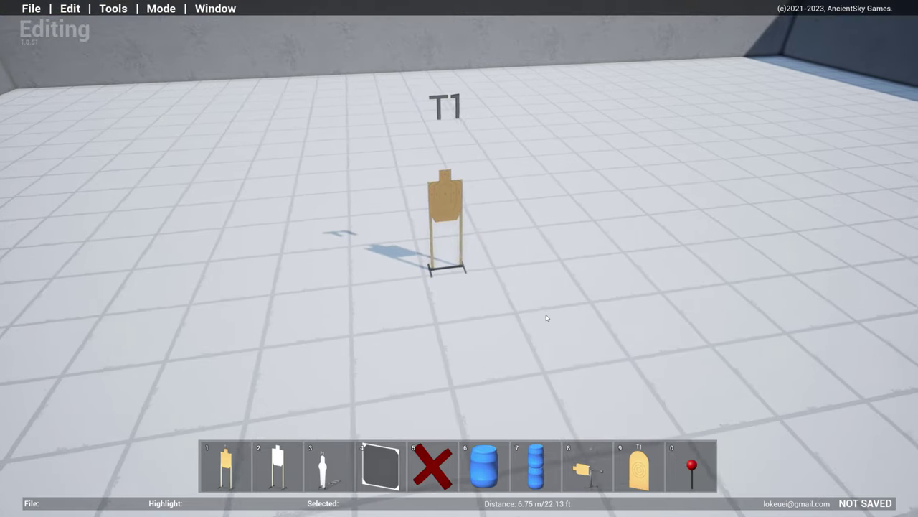
scroll(455, 292, down, 5)
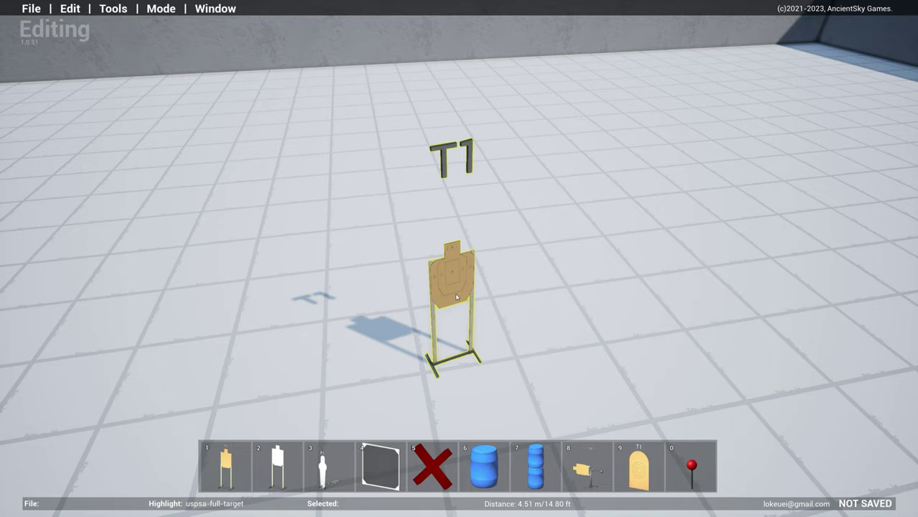
key(s)
mouse_move(510, 304)
right_down()
mouse_move(514, 282)
mouse_move(511, 306)
right_up()
key(w)
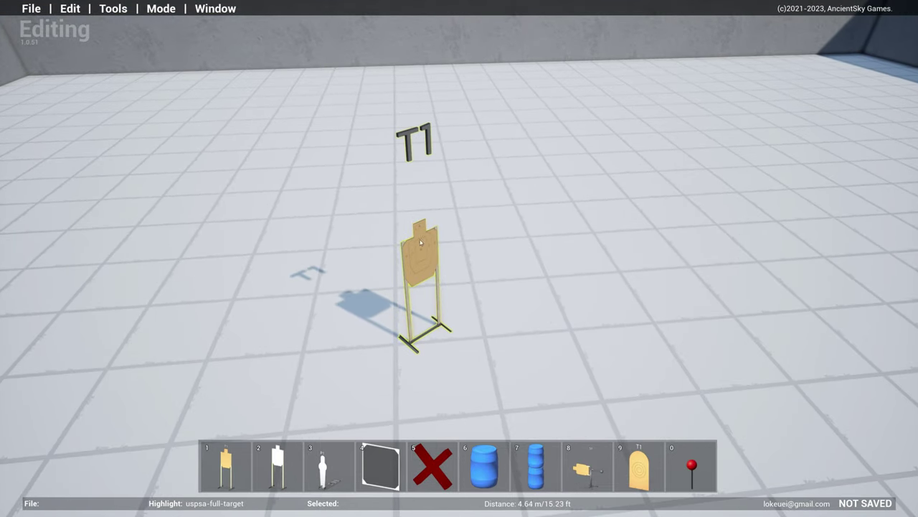
Place a second USPSA full target beside the first one and hide the target number labels
key(1)
click(524, 304)
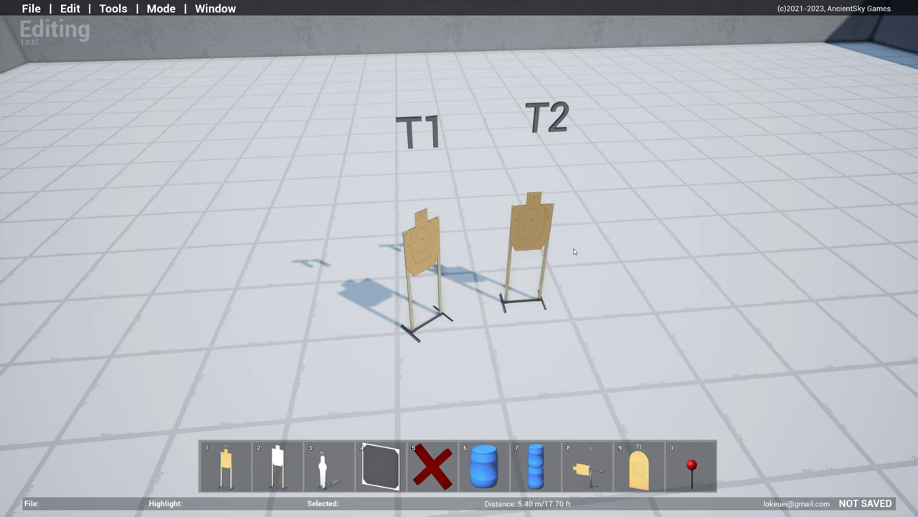
key(t)
right_drag(574, 251, 563, 263)
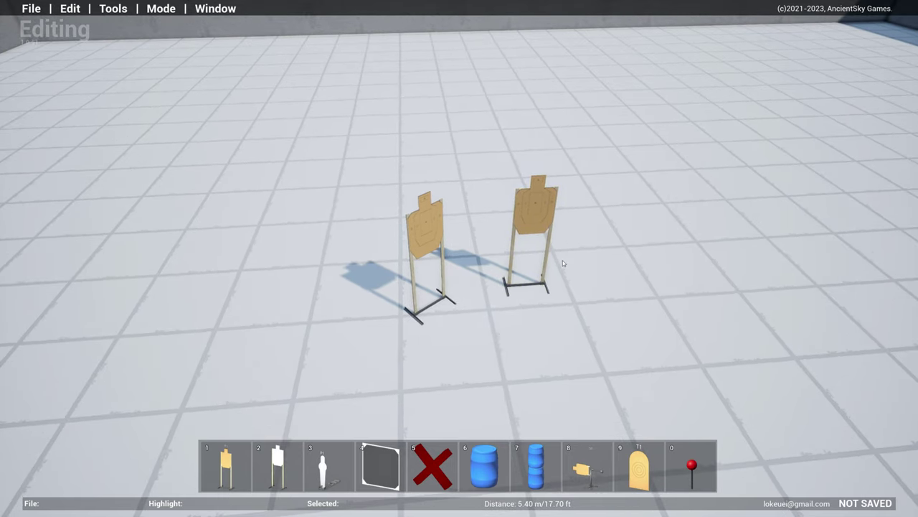
Attach the uspsa-hc-tux hardcover to the face of the first USPSA target
key(i)
click(429, 24)
click(395, 40)
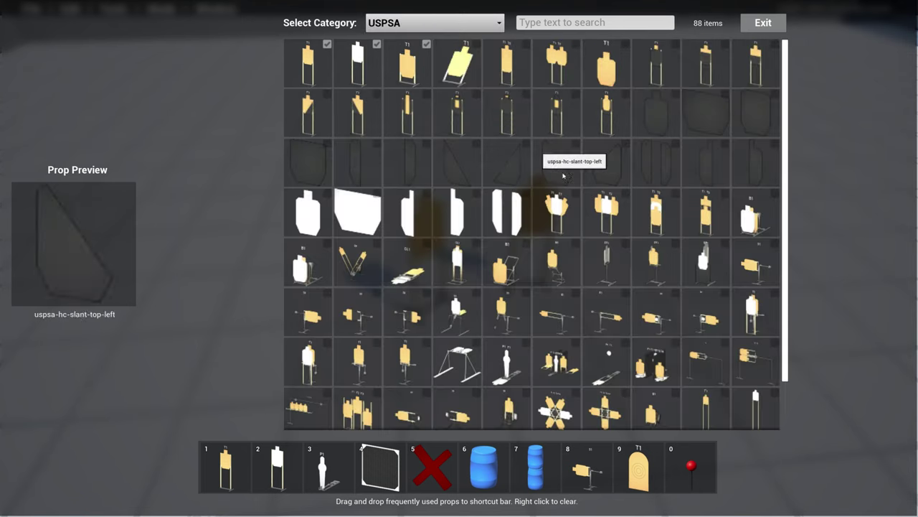
click(670, 172)
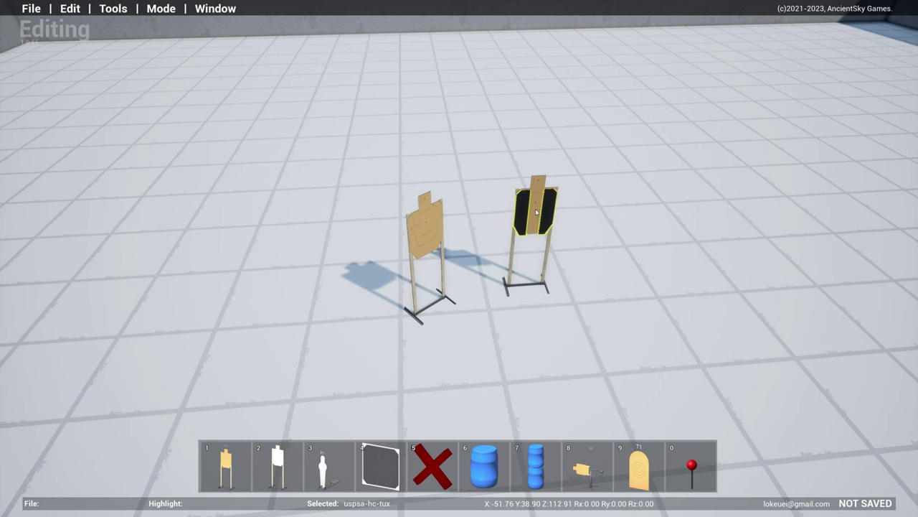
key(w)
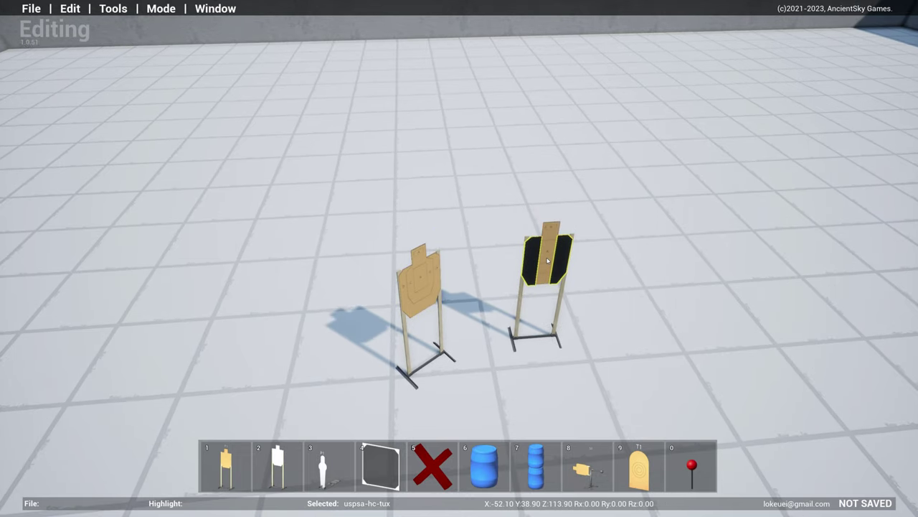
click(422, 287)
right_drag(421, 287, 467, 303)
Duplicate the plain USPSA full target to its right and rotate the copy to face inward
click(518, 321)
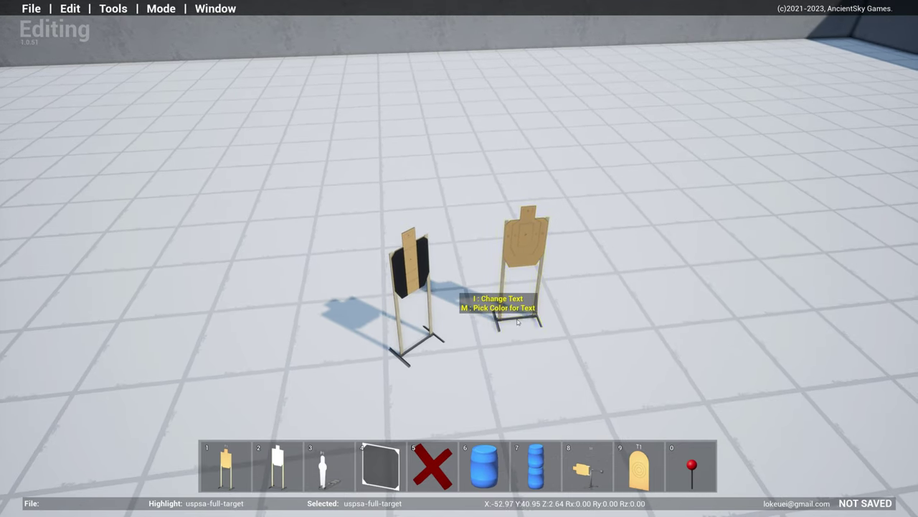
shift+drag(517, 321, 611, 342)
scroll(612, 342, down, 3)
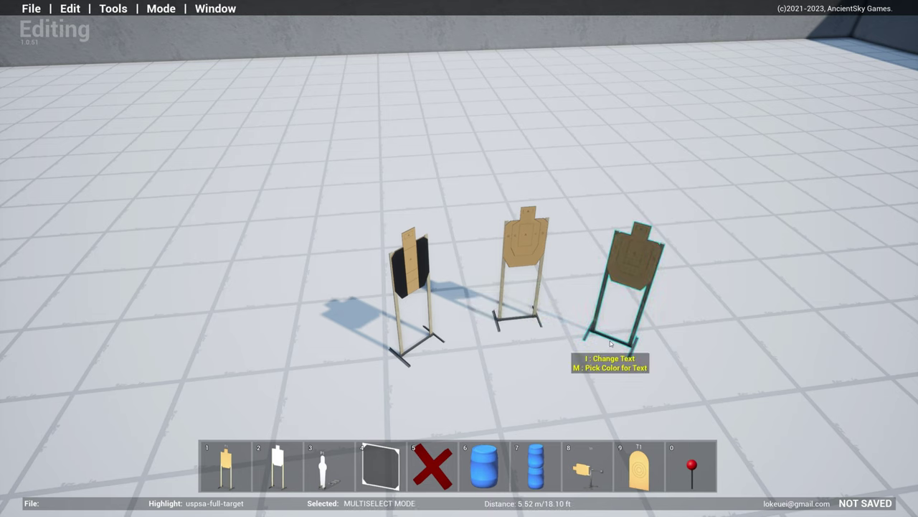
Attach a slanted USPSA hardcover to the third target so it covers the lower-left part of the face
key(Tab)
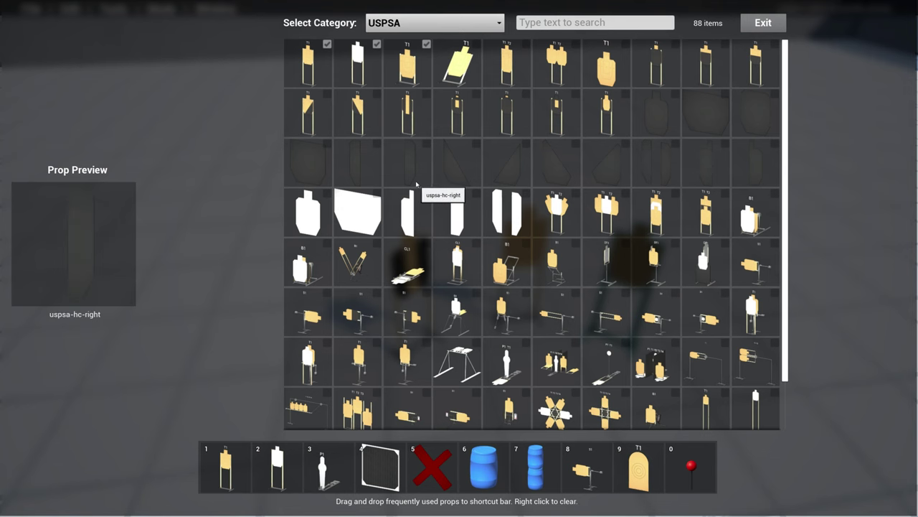
click(455, 176)
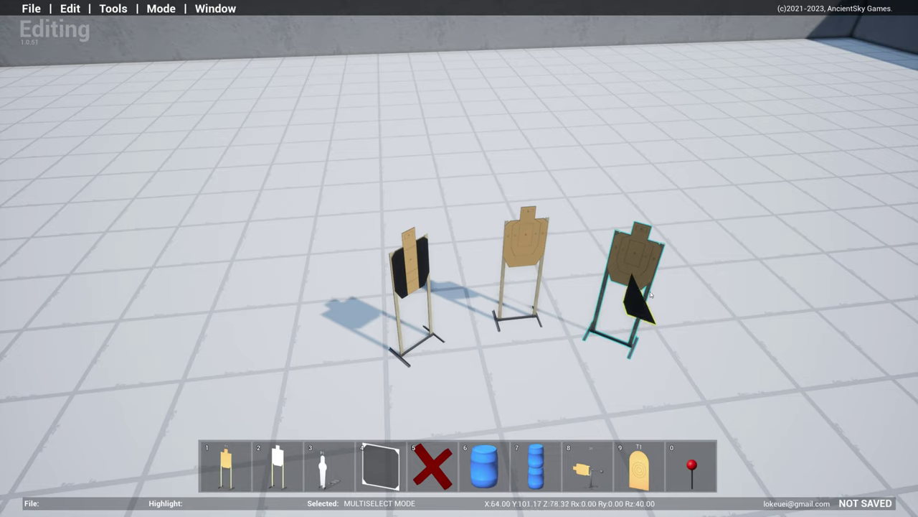
click(633, 259)
key(d)
mouse_move(704, 271)
right_down()
mouse_move(551, 305)
mouse_move(638, 280)
mouse_move(681, 305)
mouse_move(675, 347)
mouse_move(697, 259)
right_up()
click(554, 307)
key(w)
key(s)
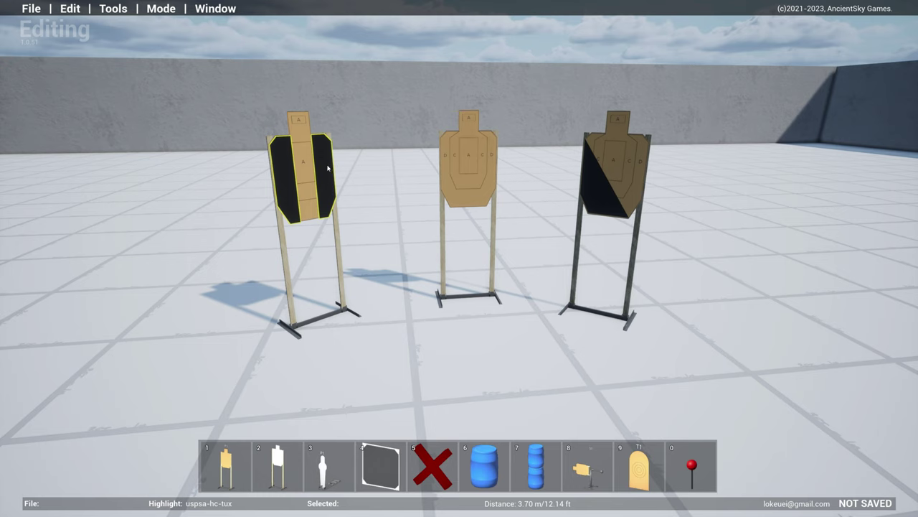
Examine the target and hardcover props in the USPSA, IPSC, IDPA, PCSL, ISMOC and ICORE inventory categories
key(Tab)
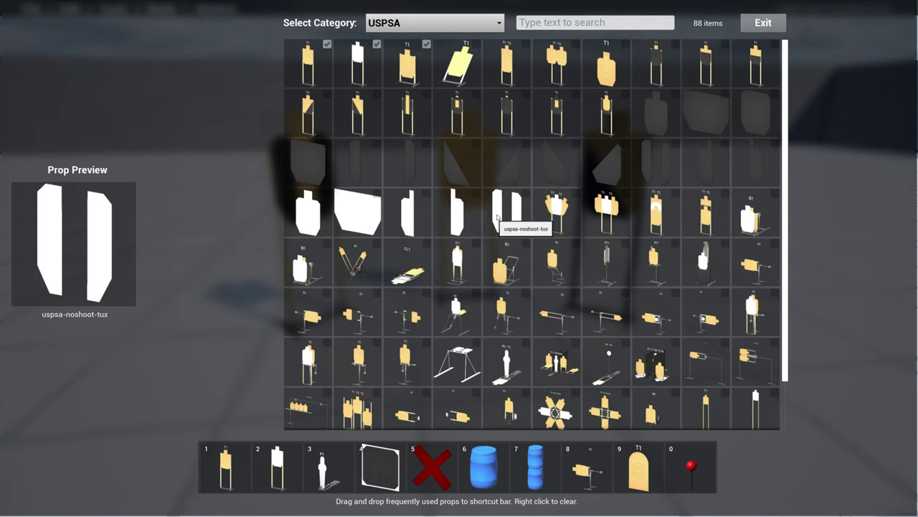
scroll(594, 317, down, 2)
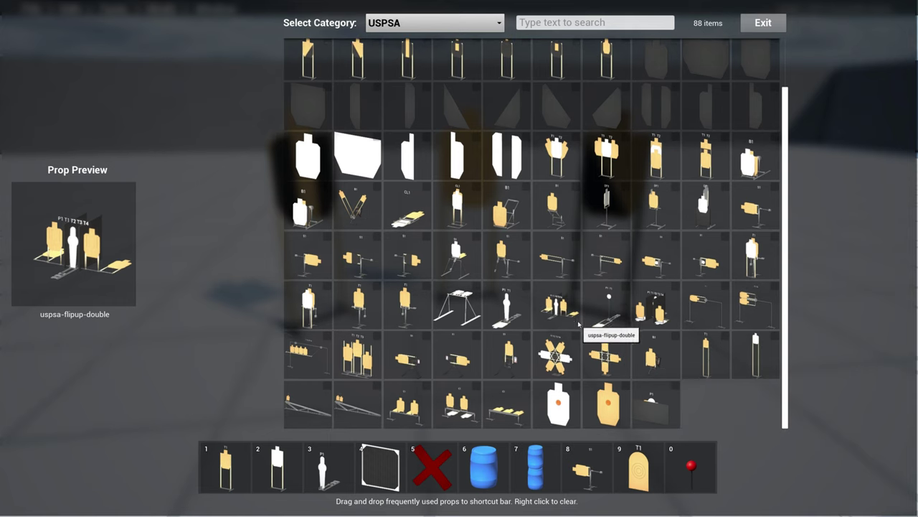
scroll(443, 213, up, 2)
click(396, 23)
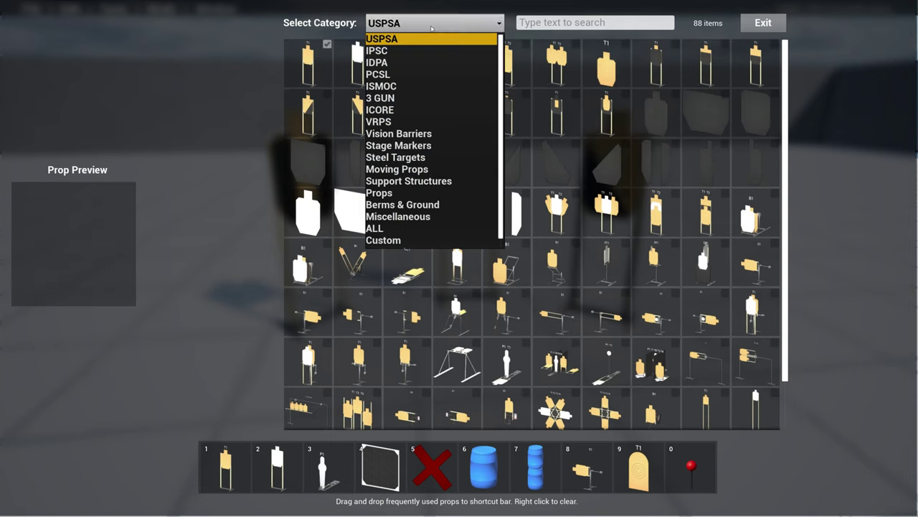
click(394, 50)
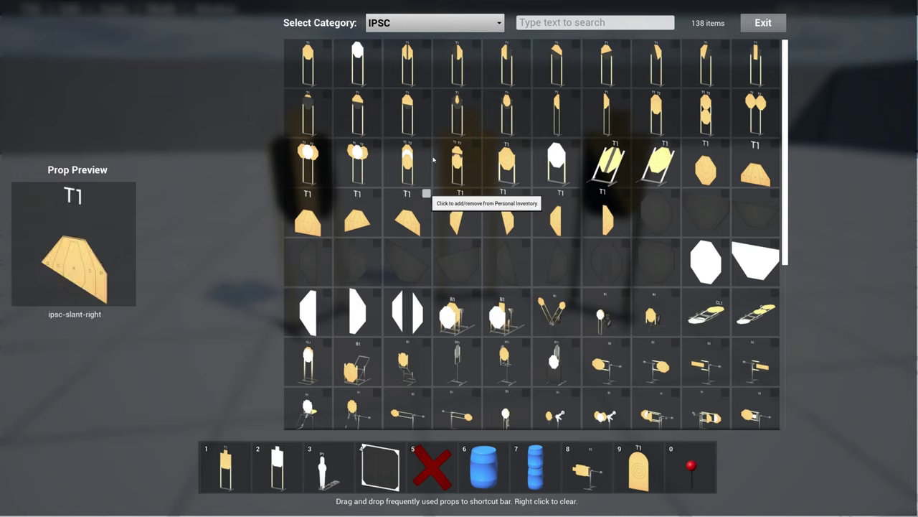
click(407, 25)
click(402, 62)
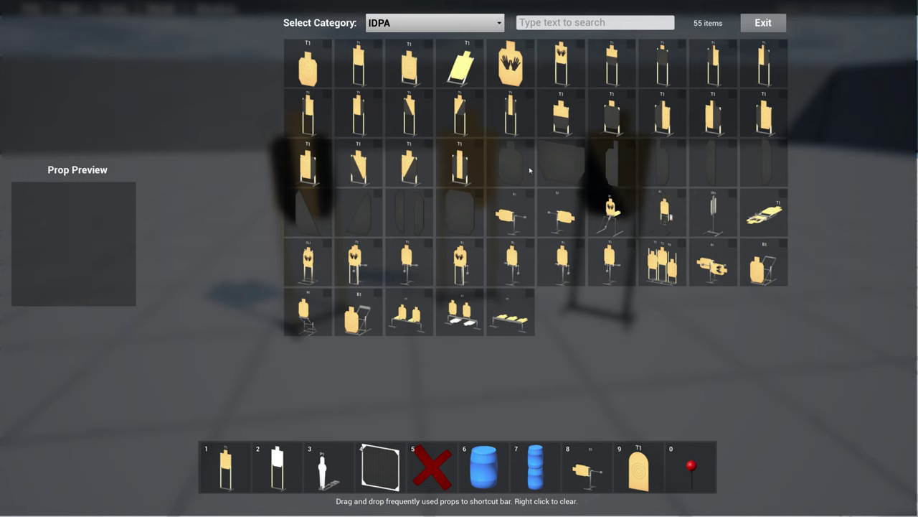
click(431, 23)
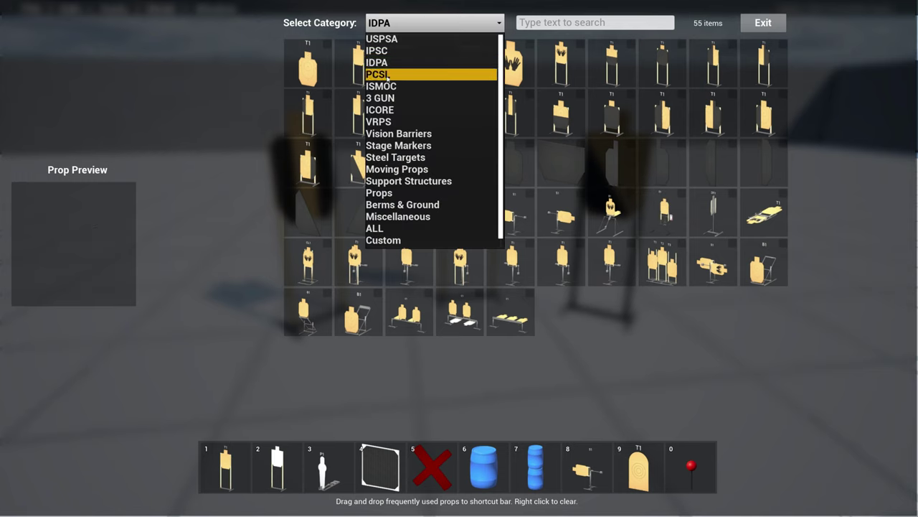
click(416, 74)
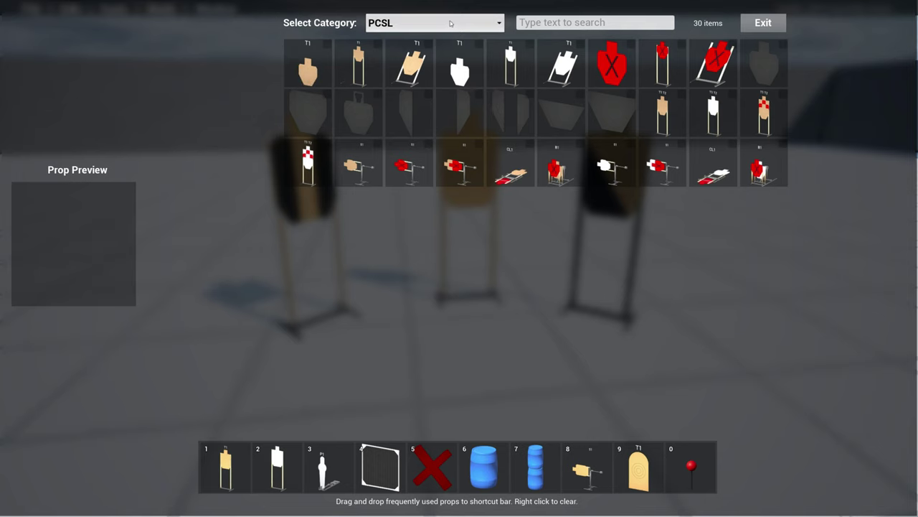
click(431, 23)
click(396, 87)
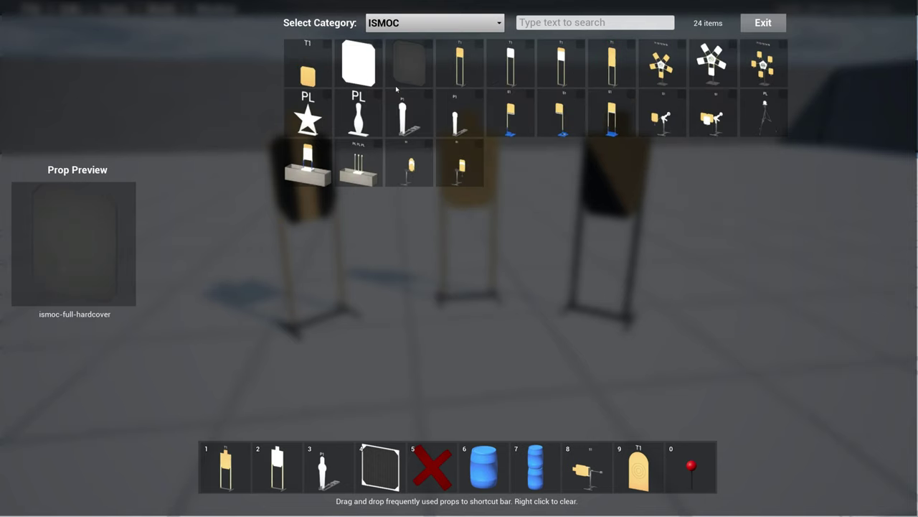
click(438, 22)
click(397, 110)
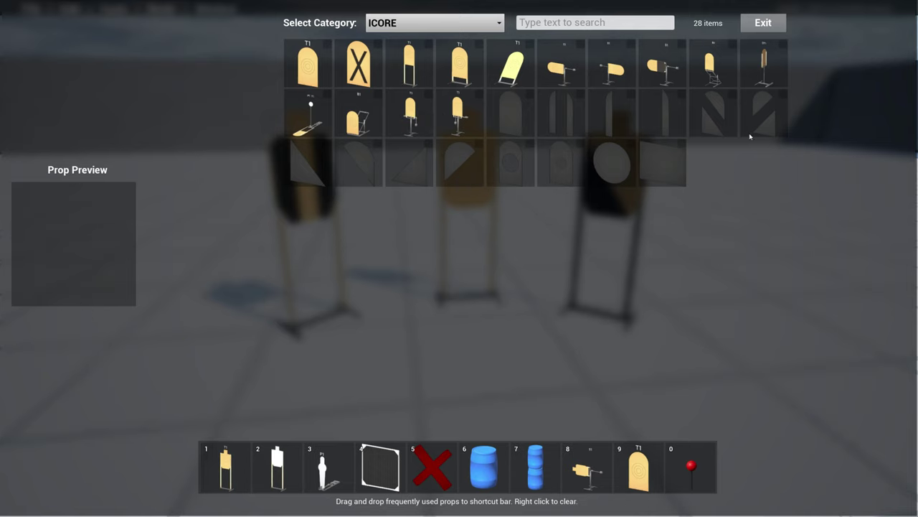
click(764, 23)
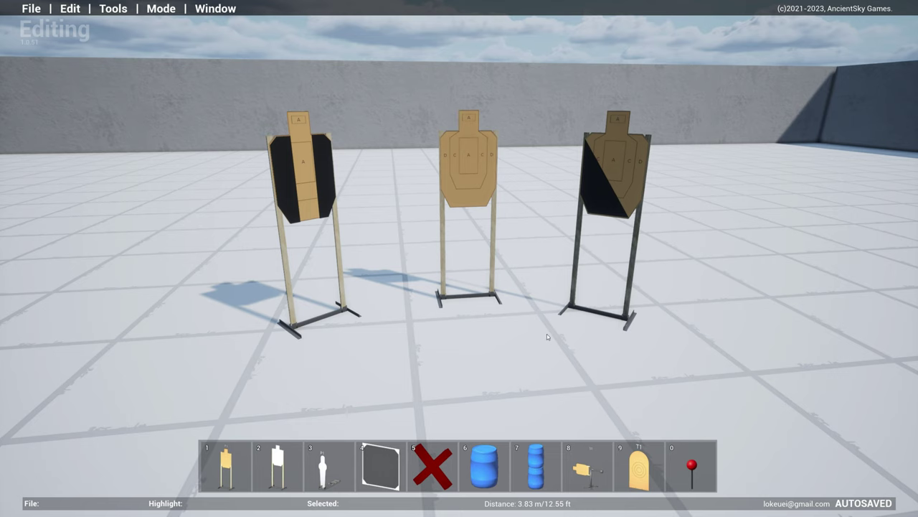
click(35, 11)
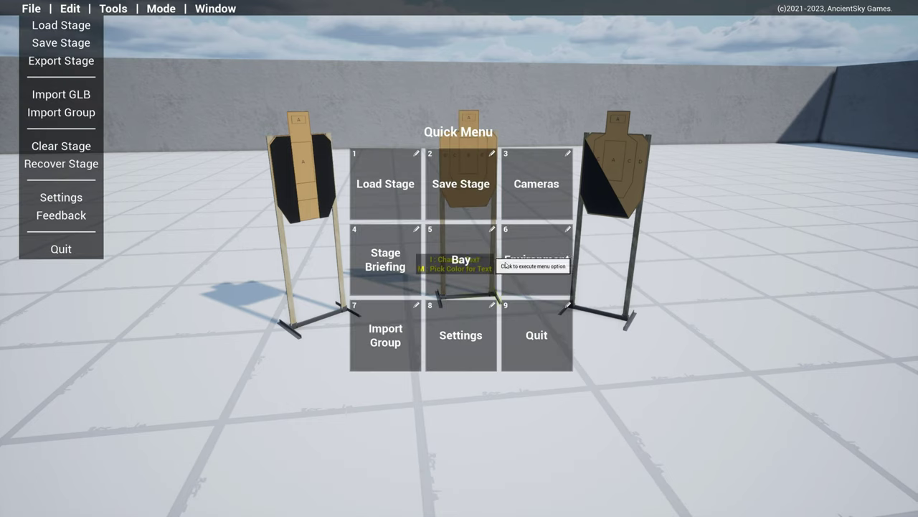
click(542, 350)
click(486, 269)
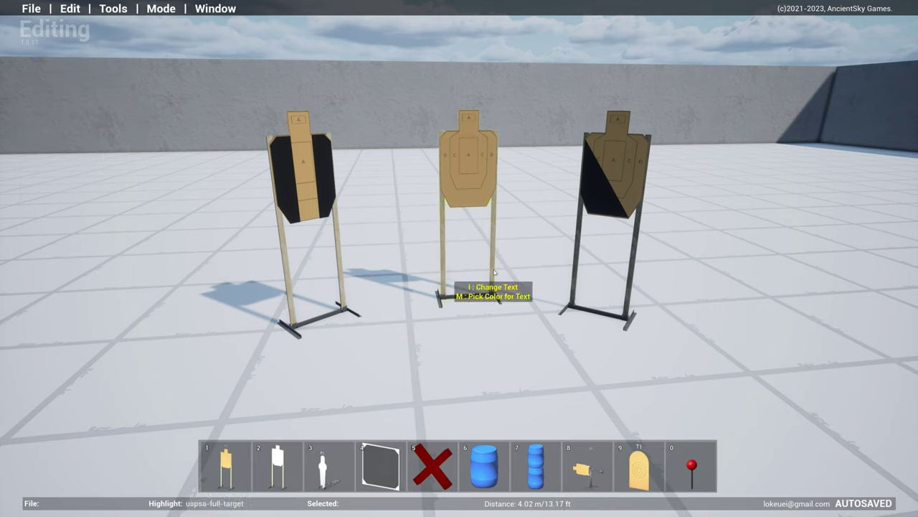